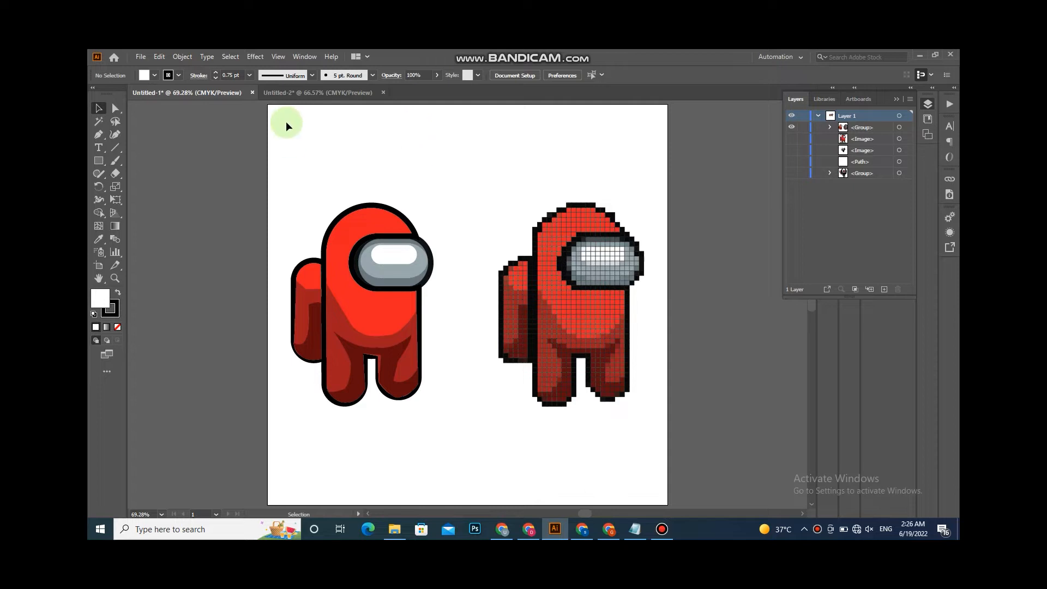
- Switch to the second document and set the placed character image's opacity to 50%
left_click(301, 93)
left_click_drag(446, 300, 458, 267)
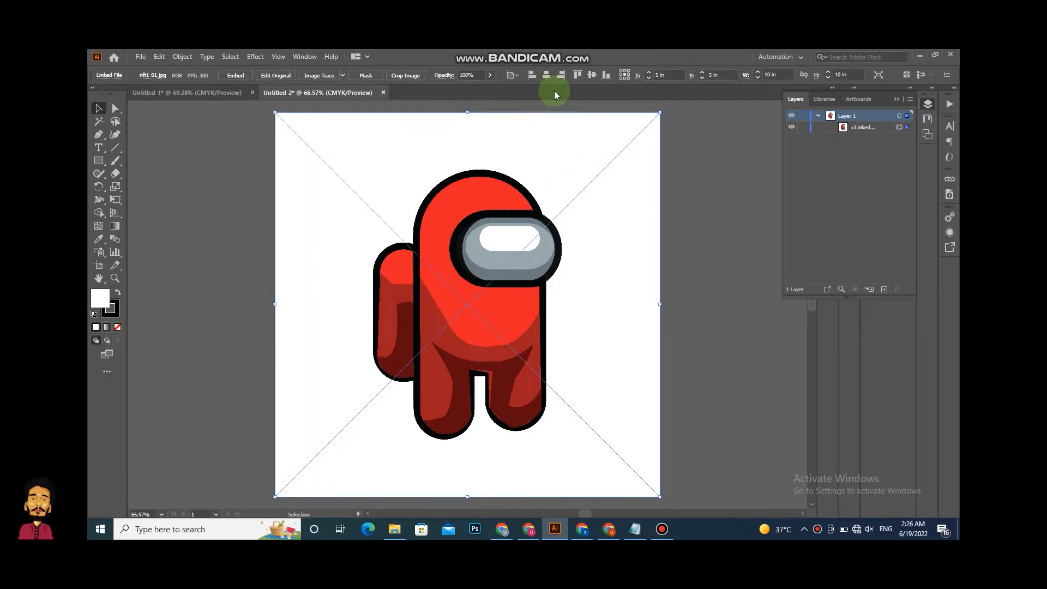
left_click(805, 128)
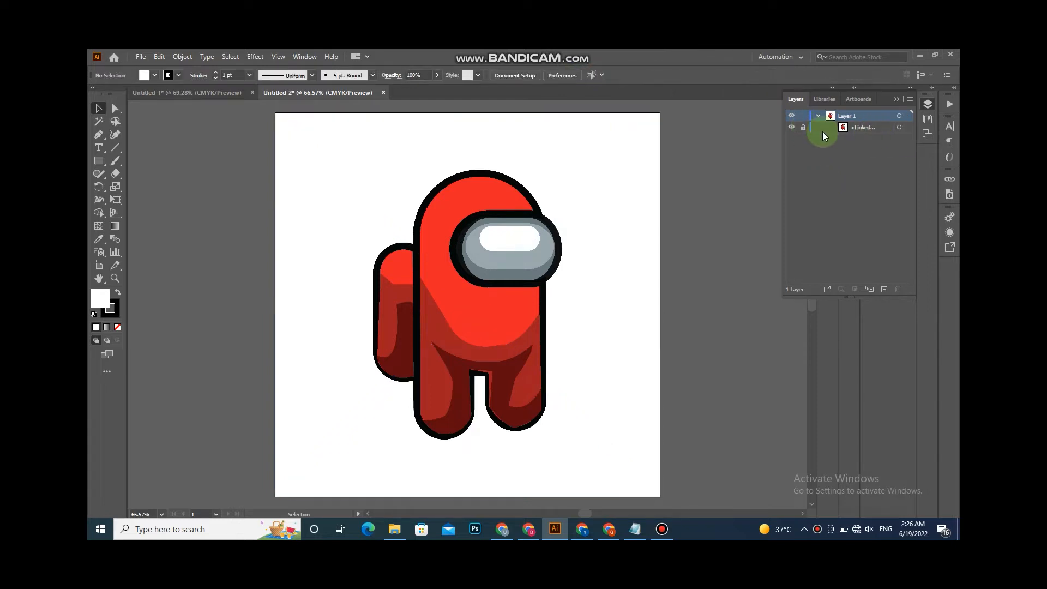
left_click(479, 124)
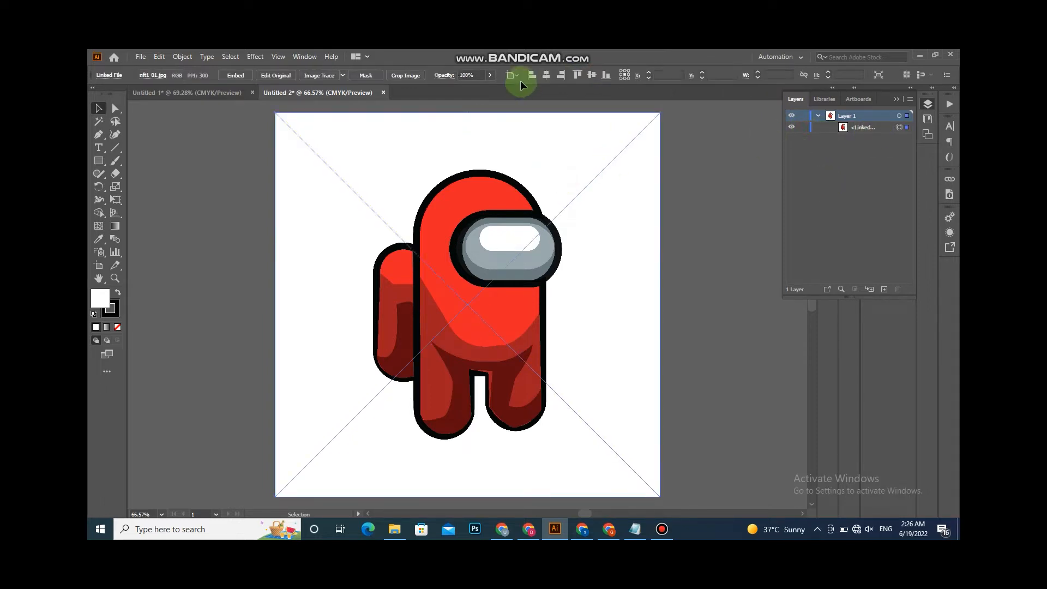
left_click(474, 74)
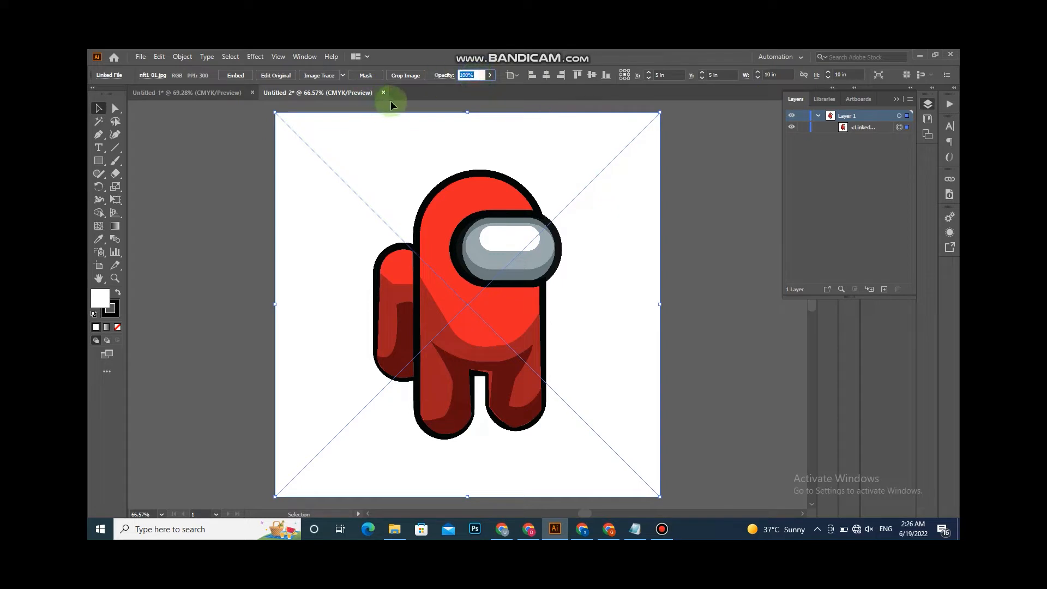
type("50")
key("Return")
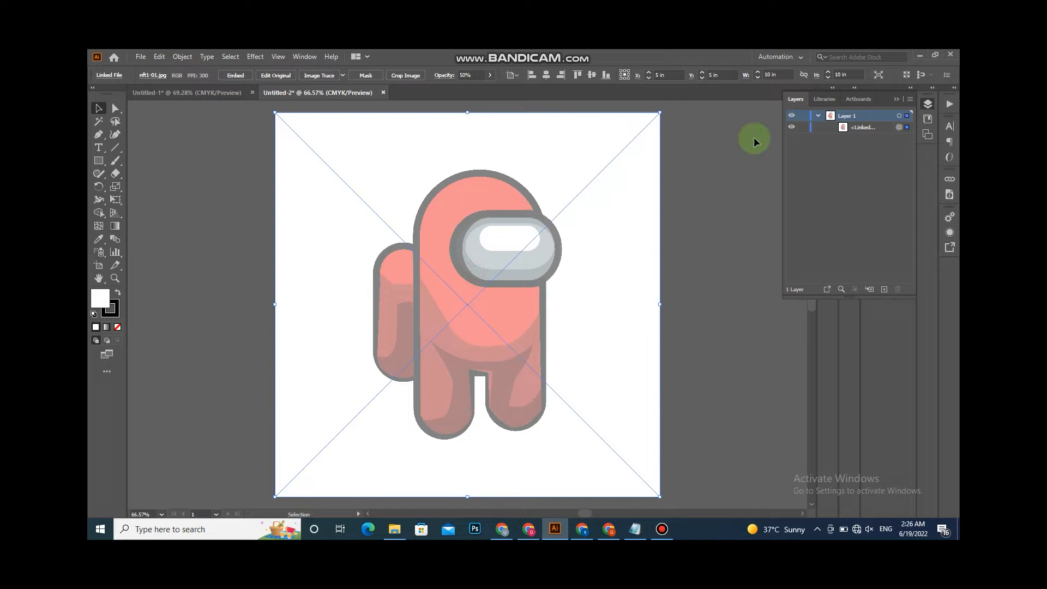
- Lock the image and draw a rectangle over the character's main body with the Rectangle tool
left_click(803, 127)
key("m")
left_click_drag(413, 172, 545, 377)
left_click_drag(481, 172, 478, 169)
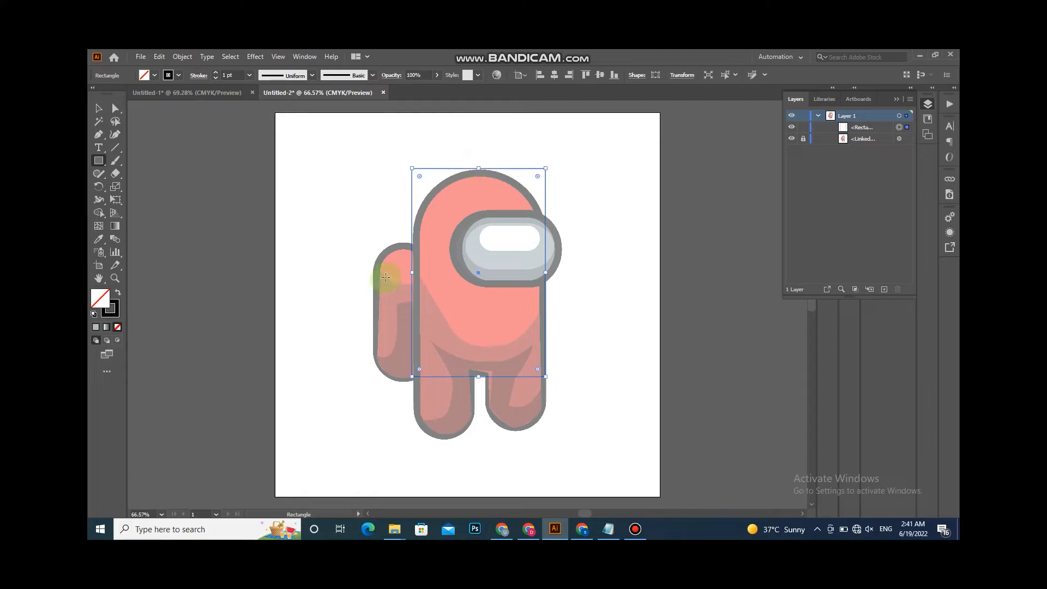
- Draw rectangles covering the backpack and both legs of the character
mouse_move(373, 242)
left_mouse_down()
mouse_move(437, 433)
mouse_move(412, 436)
left_mouse_up()
left_click_drag(443, 367, 442, 353)
left_click_drag(443, 436, 444, 442)
left_click_drag(442, 400, 514, 397)
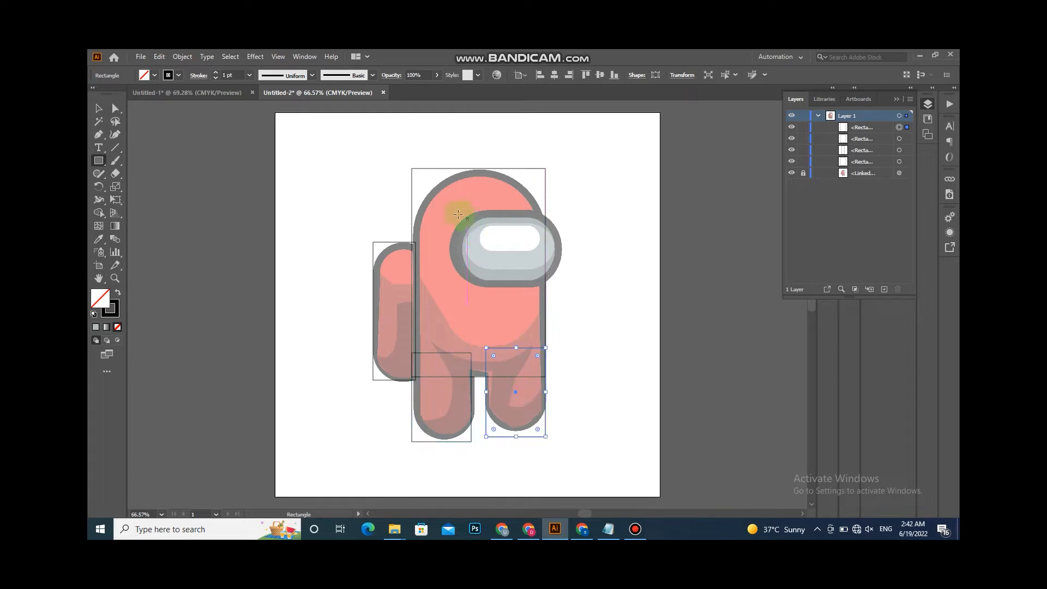
- Draw a rectangle over the visor and widen it to the visor's edges
left_click_drag(457, 213, 555, 287)
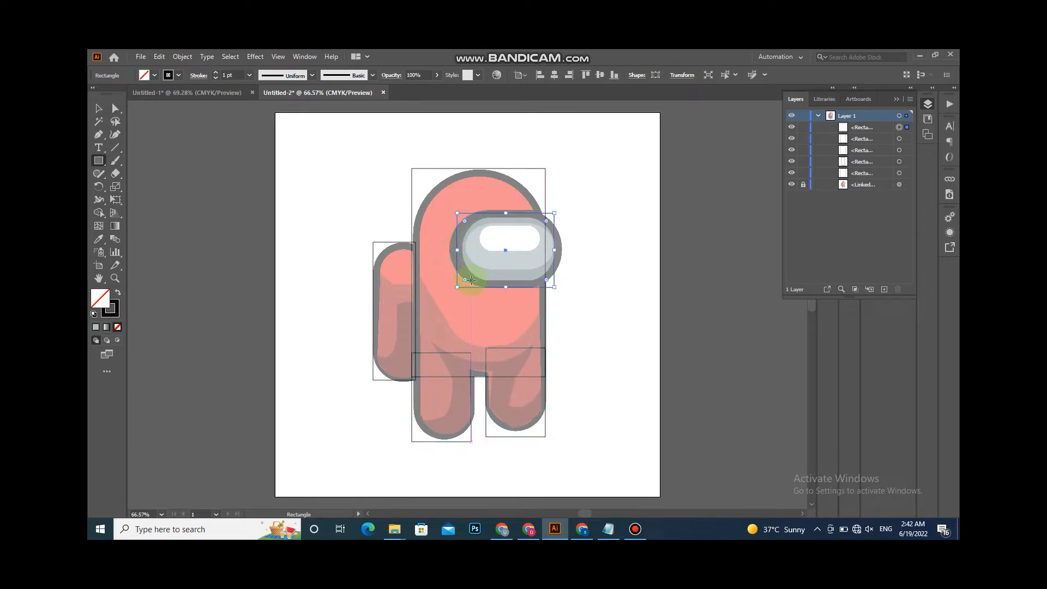
left_click_drag(457, 252, 449, 252)
left_click_drag(555, 250, 562, 250)
left_click(482, 228)
left_click(547, 306)
left_click(481, 227)
left_click(546, 306)
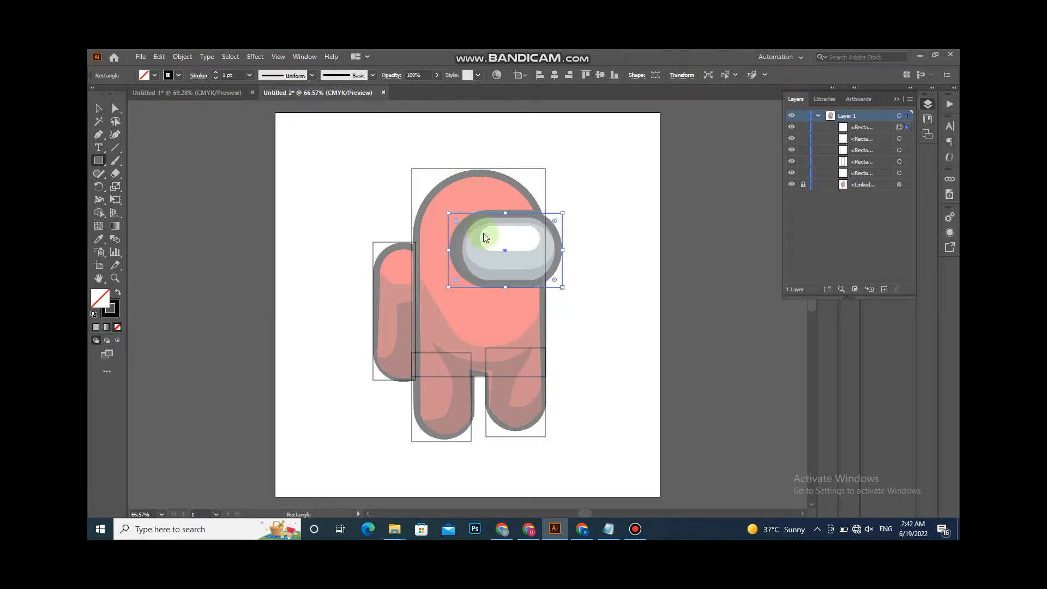
left_click(619, 165)
left_click(545, 308)
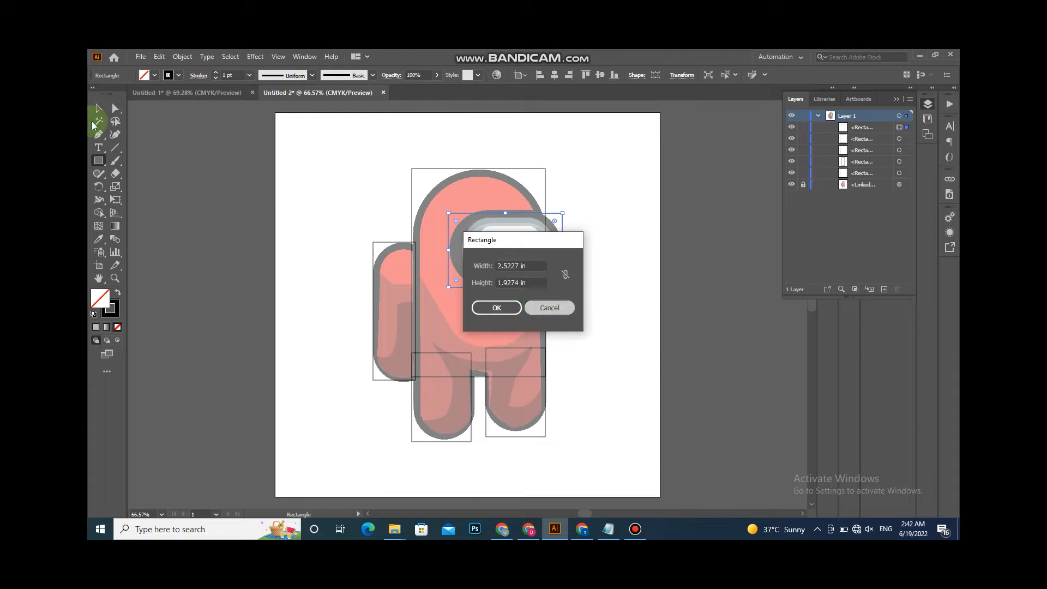
left_click(98, 109)
left_click(148, 157)
- Draw a smaller rectangle over the white highlight inside the visor and adjust its size
left_click(98, 162)
left_click_drag(468, 226, 555, 267)
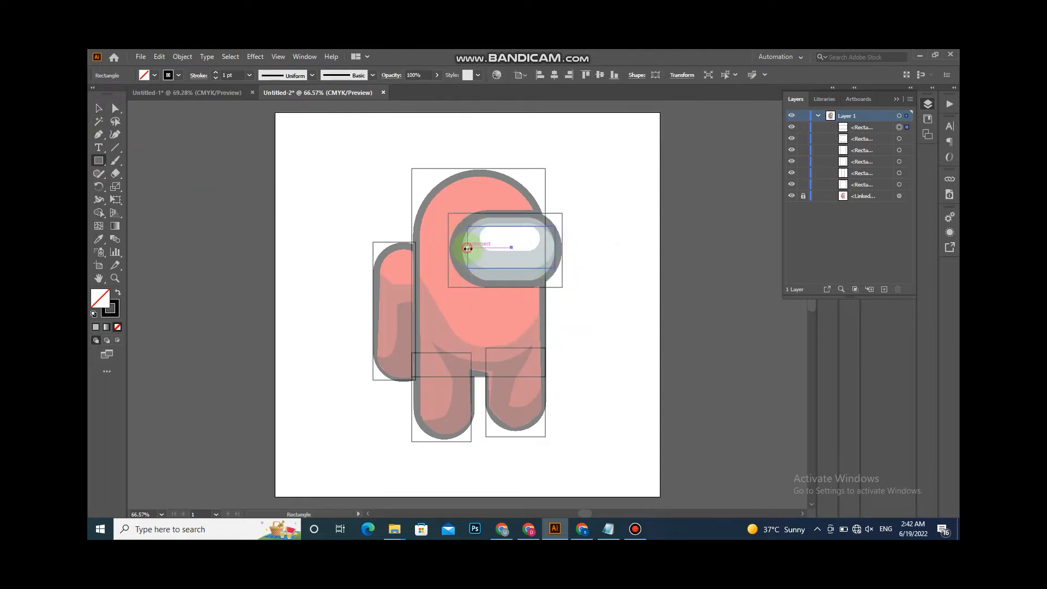
left_click_drag(486, 188, 535, 203)
left_click_drag(509, 237, 541, 239)
- Round the body rectangle's top corners into a dome shape
left_click(99, 108)
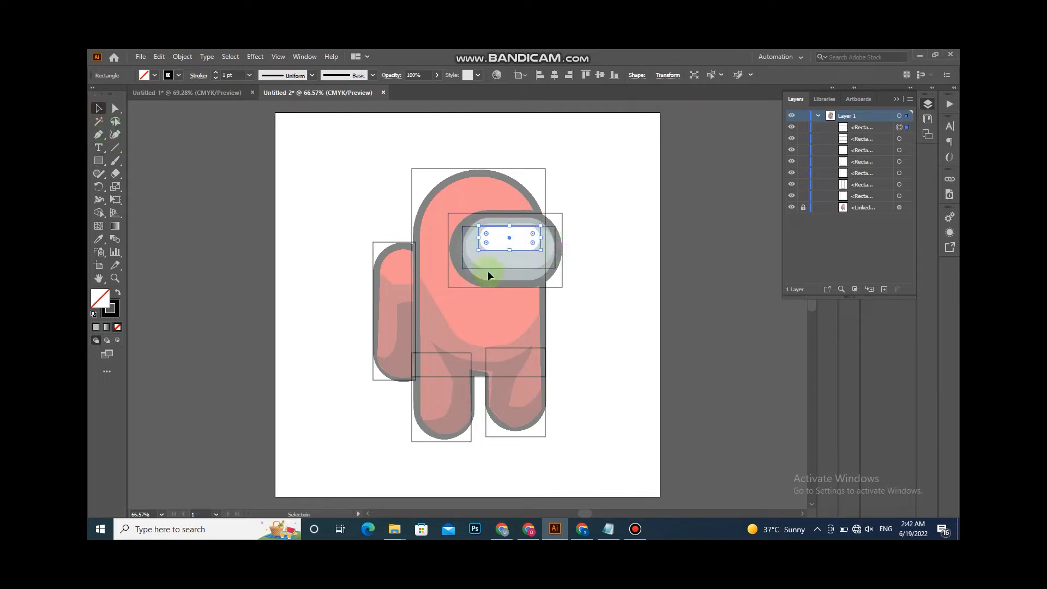
left_click(462, 248)
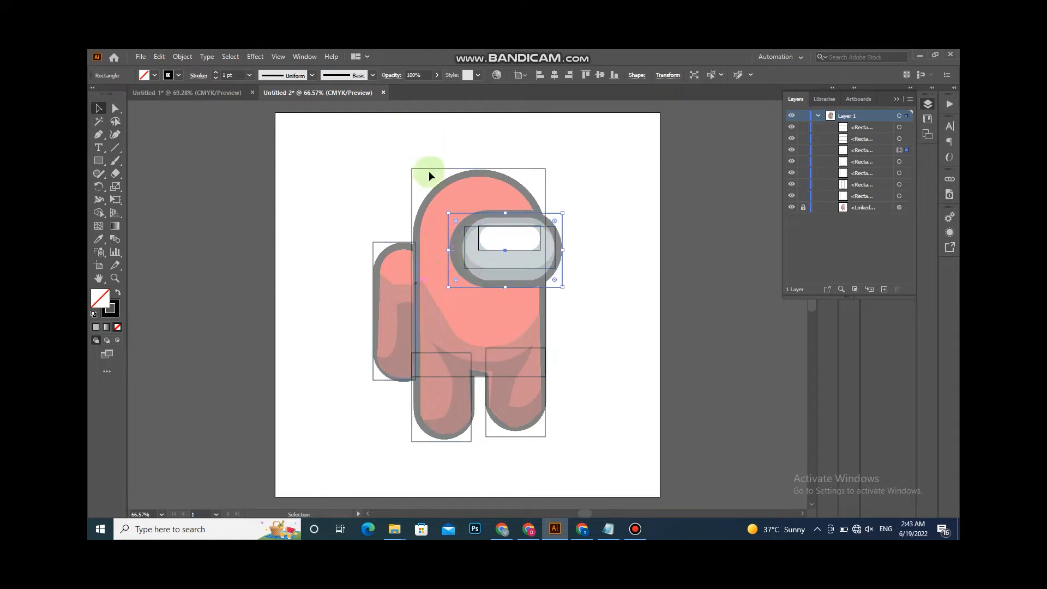
left_click_drag(457, 264, 460, 321)
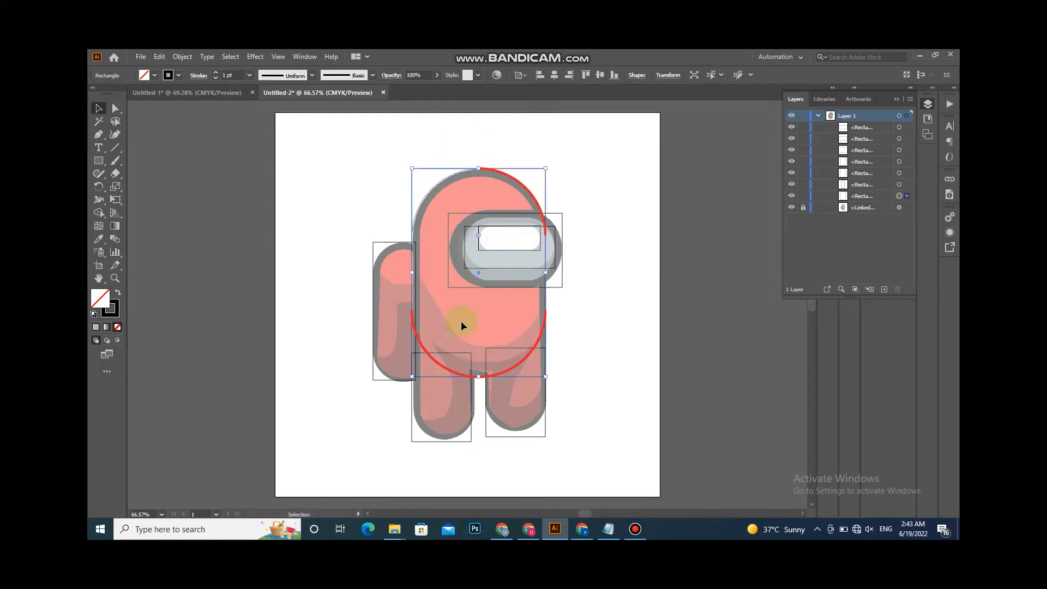
- Round the bottom corners of both leg rectangles with the Direct Selection tool
left_click_drag(388, 399, 412, 435)
left_click(115, 108)
left_click(472, 441)
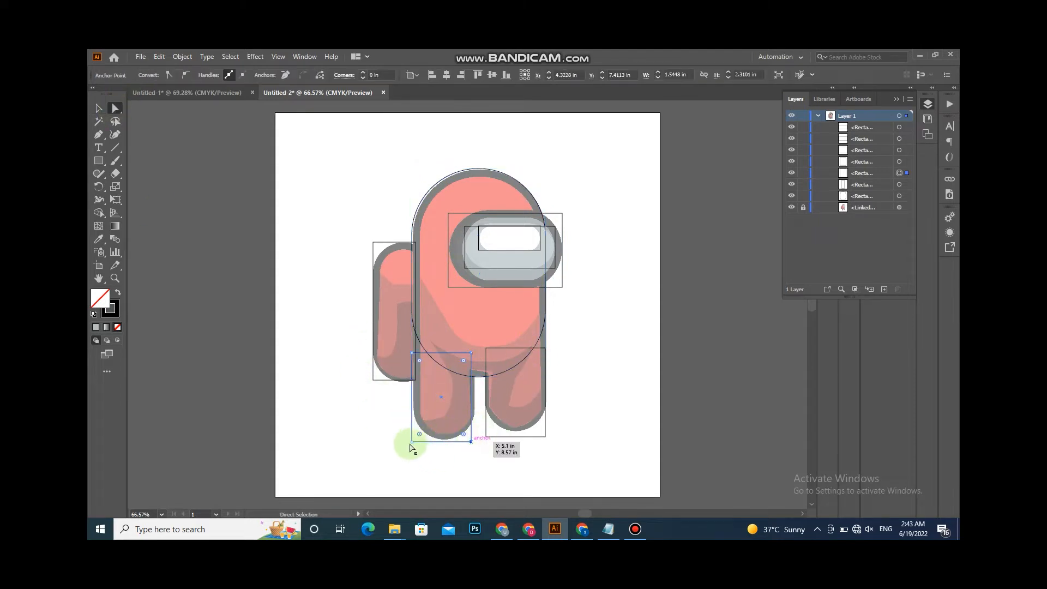
left_click(412, 442, "shift")
left_click(486, 437, "shift")
left_click(545, 437, "shift")
left_click_drag(538, 429, 531, 361)
left_click(495, 473)
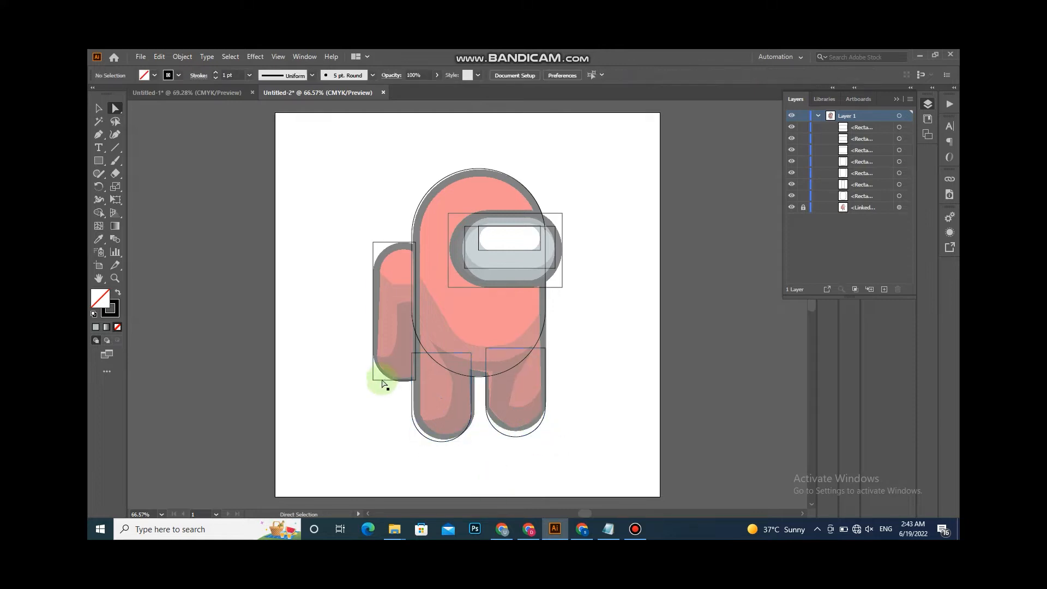
- Round the backpack rectangle's outer corners
left_click(373, 242)
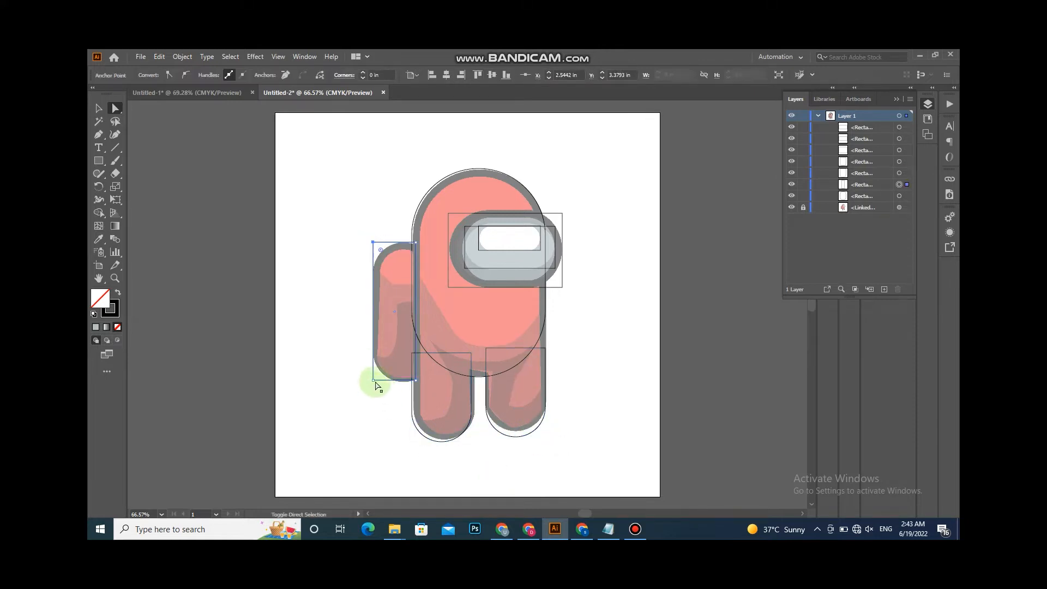
left_click(373, 380, "shift")
left_click_drag(382, 374, 404, 353)
- Round the visor rectangle's corners fully
left_click(449, 216)
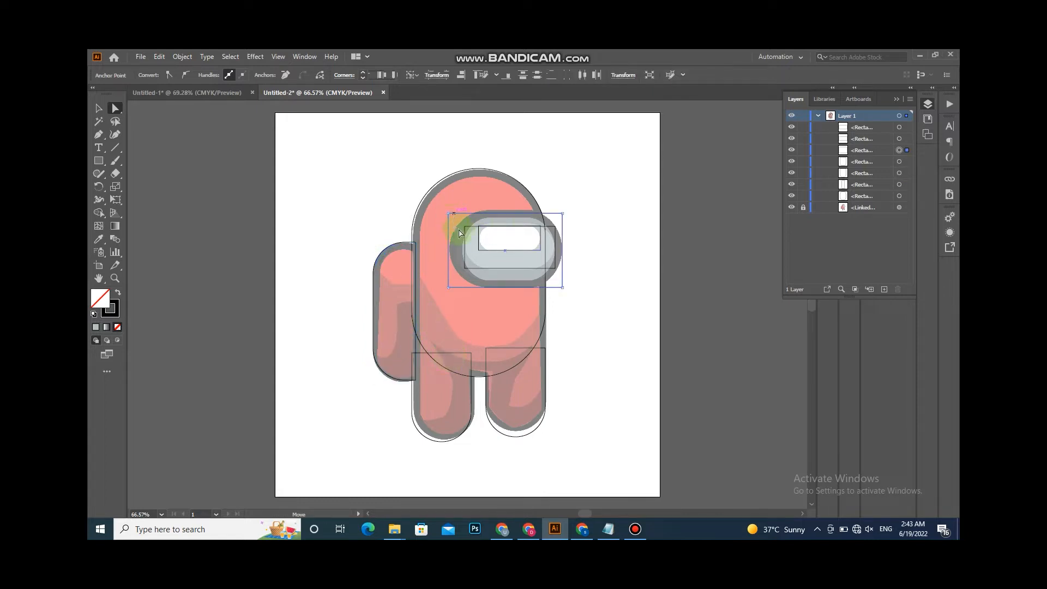
left_click(99, 108)
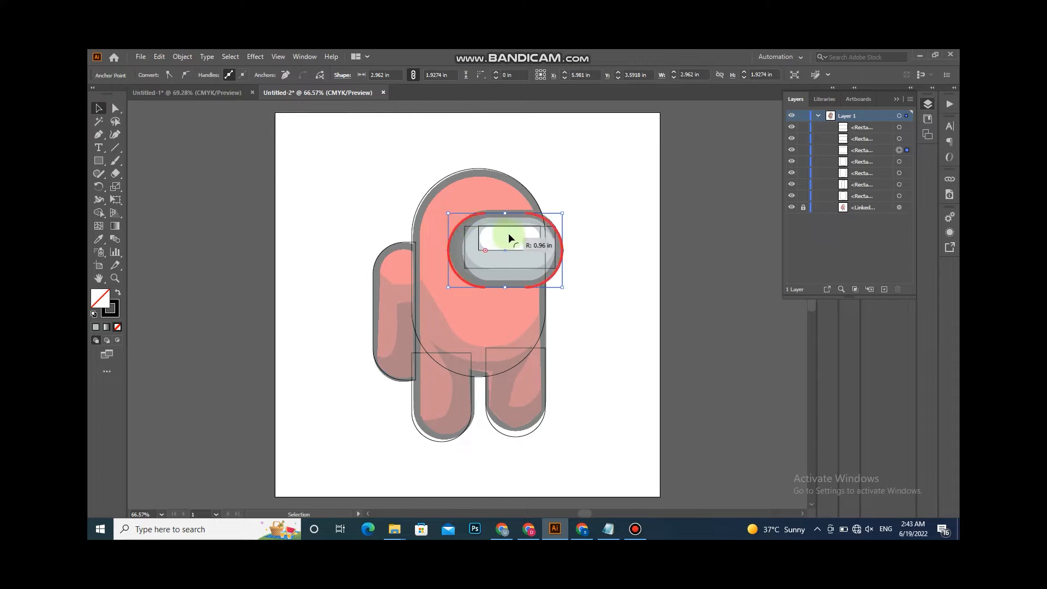
left_click(476, 236)
left_click_drag(500, 241, 502, 242)
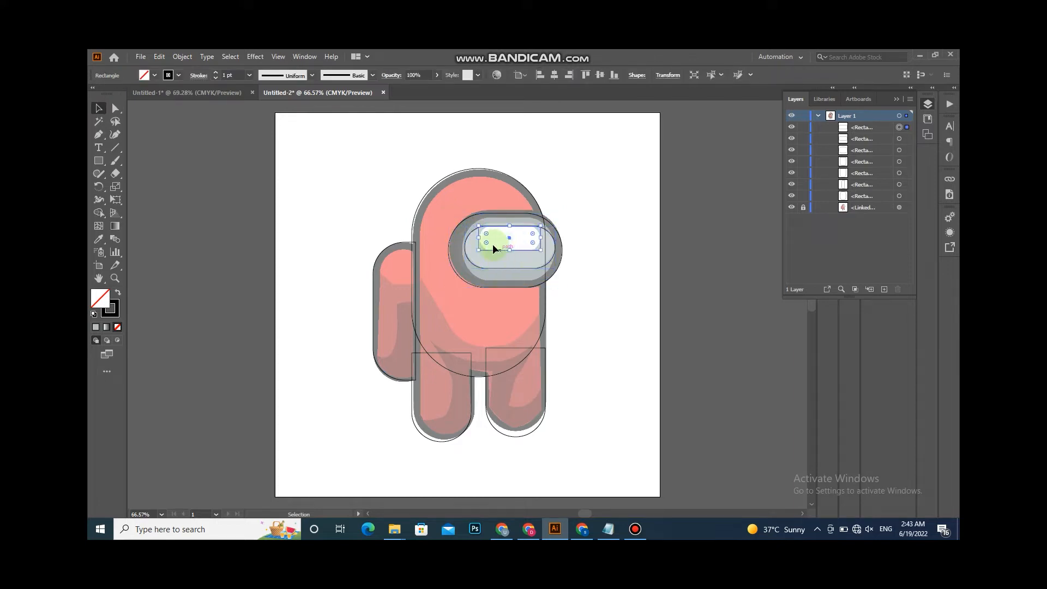
- Fill the visor highlight shape with the white sampled from the image using the Eyedropper
left_click(582, 286)
left_click(538, 246)
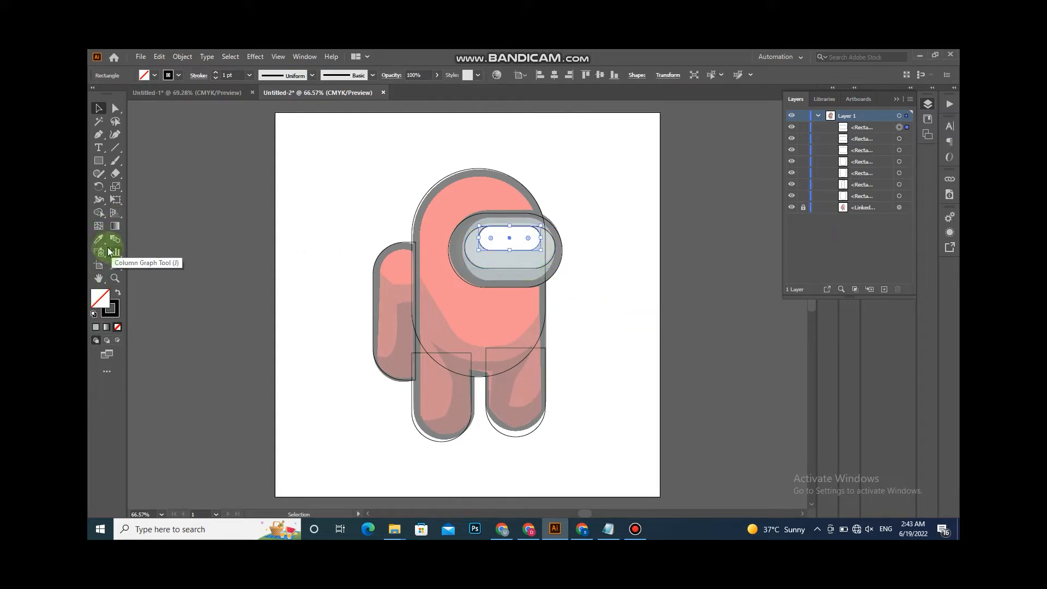
left_click(100, 244)
left_click(507, 241)
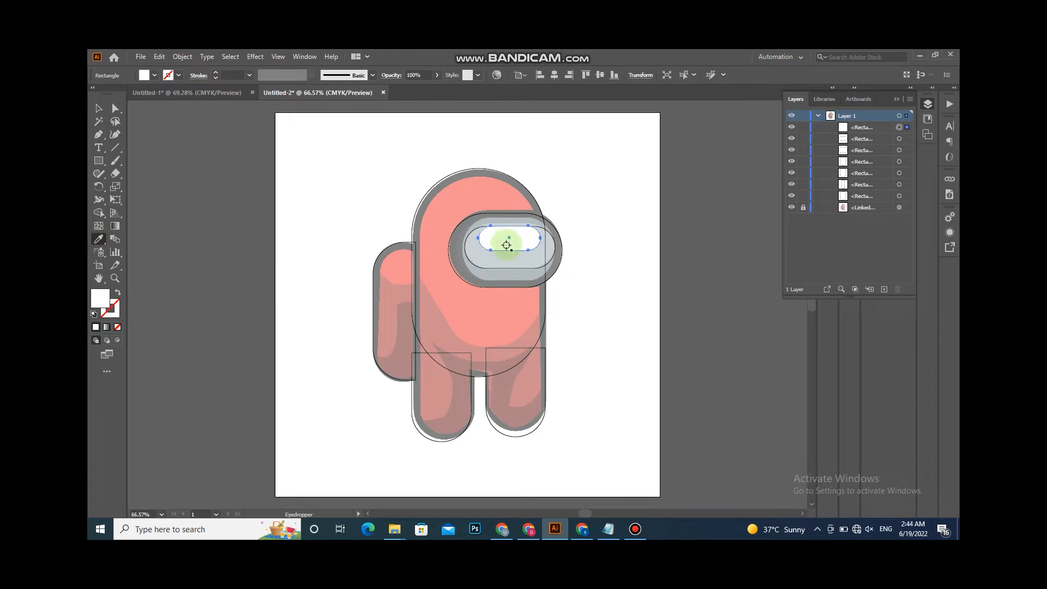
right_click(507, 246)
mouse_move(567, 428)
left_click(655, 429)
- Fill the visor shape with the grey sampled from the image using the Eyedropper
key("v")
left_click(505, 263)
key("i")
left_click(512, 263)
left_click(515, 287)
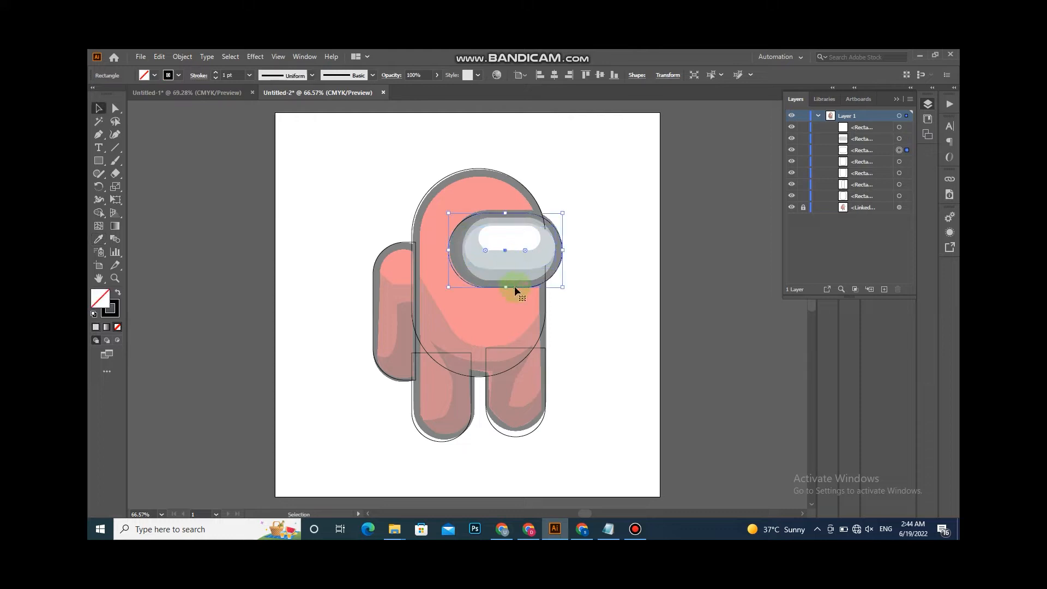
key("i")
left_click(512, 276)
key("v")
- Extend the right leg rectangle upward into the body
left_click(547, 323)
left_click(537, 348)
left_click(518, 348)
left_click_drag(518, 348, 518, 303)
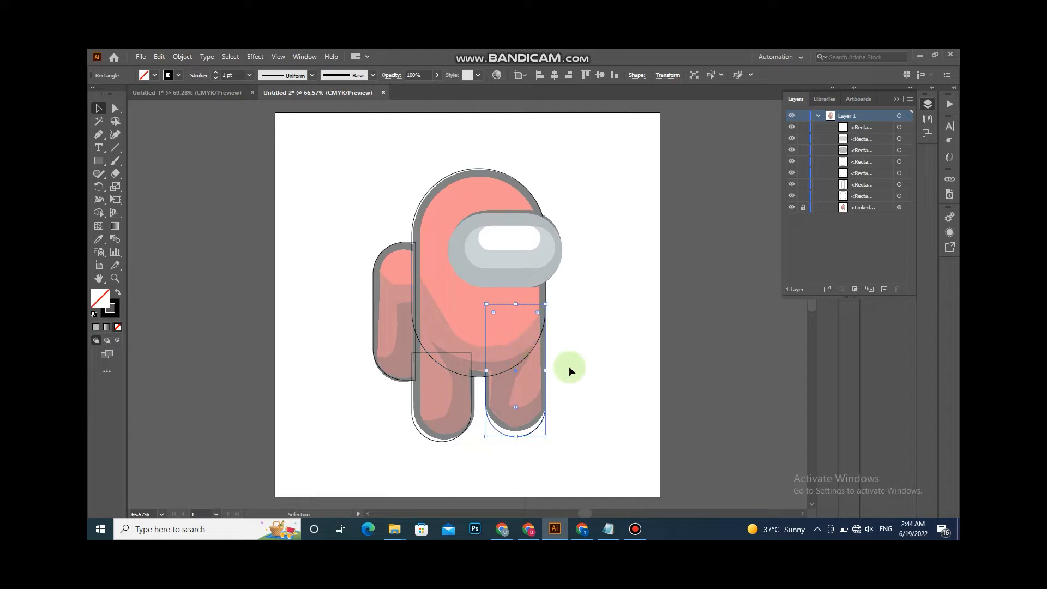
- Try to merge the body and leg shapes with the Shape Builder tool
left_click(570, 366)
left_click(437, 354)
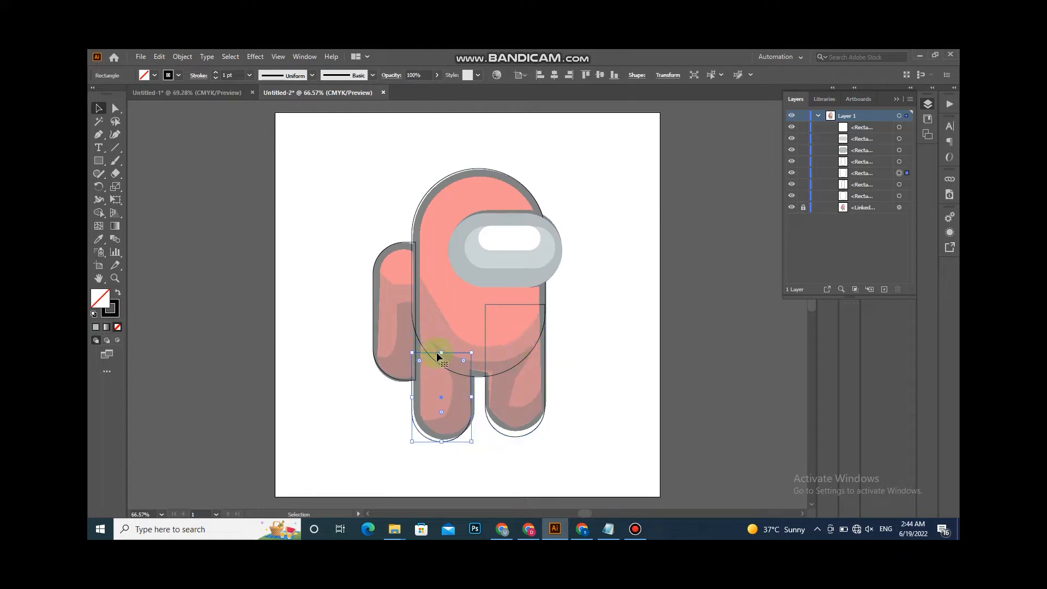
left_click(411, 302)
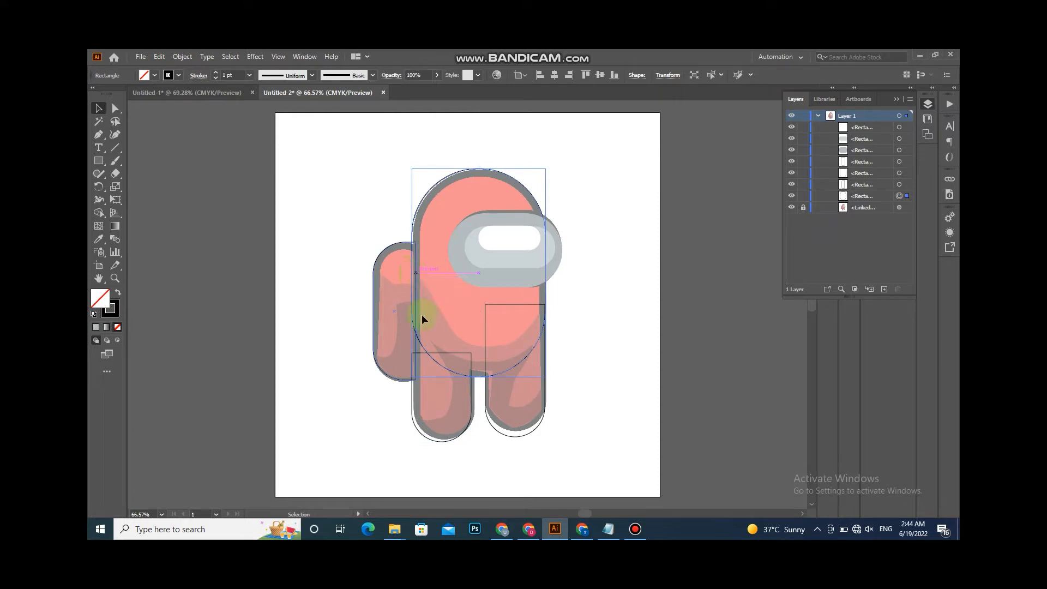
left_click_drag(347, 335, 380, 354)
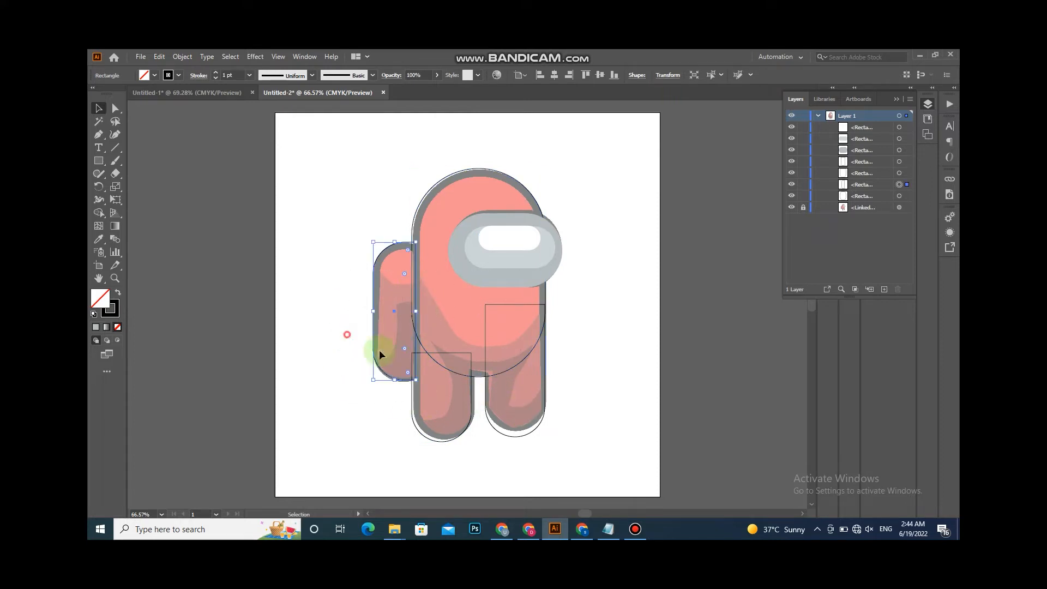
key("ctrl+a")
left_click(98, 213)
mouse_move(420, 292)
left_mouse_down()
mouse_move(420, 350)
mouse_move(442, 383)
mouse_move(493, 346)
mouse_move(510, 356)
mouse_move(524, 431)
left_mouse_up()
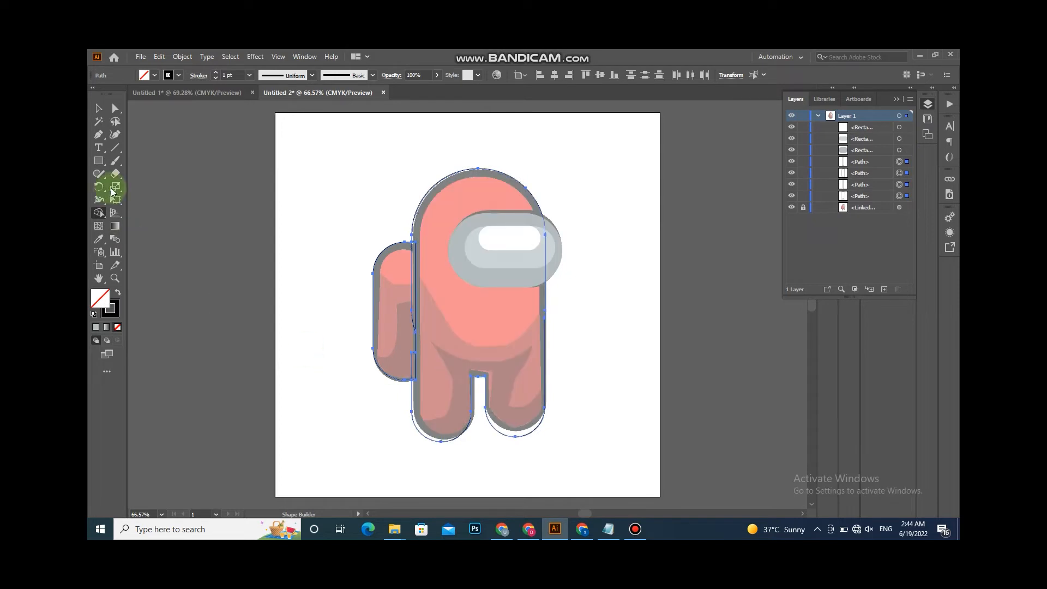
left_click(98, 108)
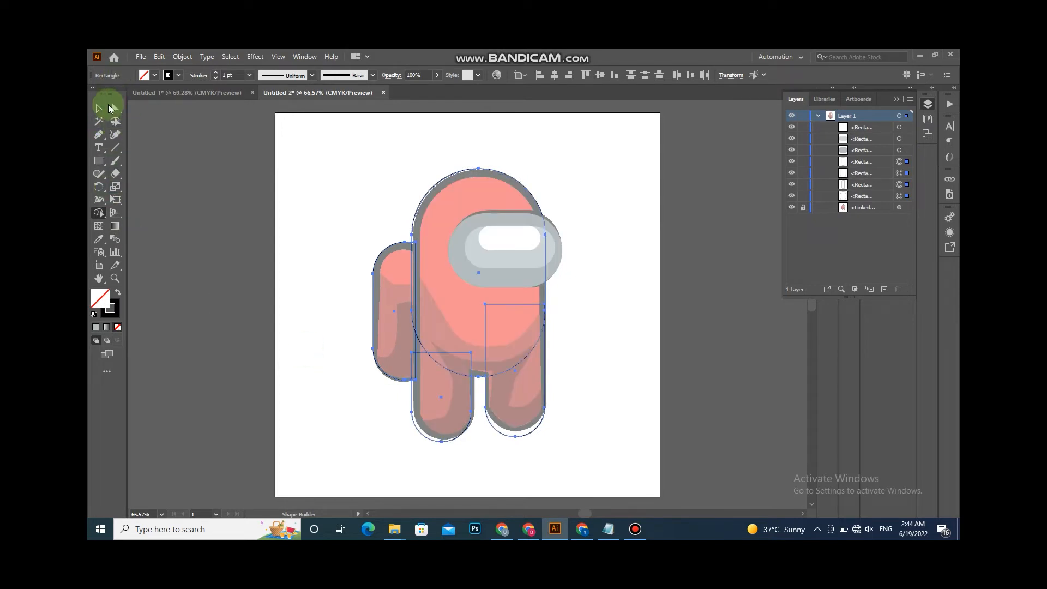
- Nudge the left leg rectangle slightly to the right
left_click(407, 413)
left_click(414, 398)
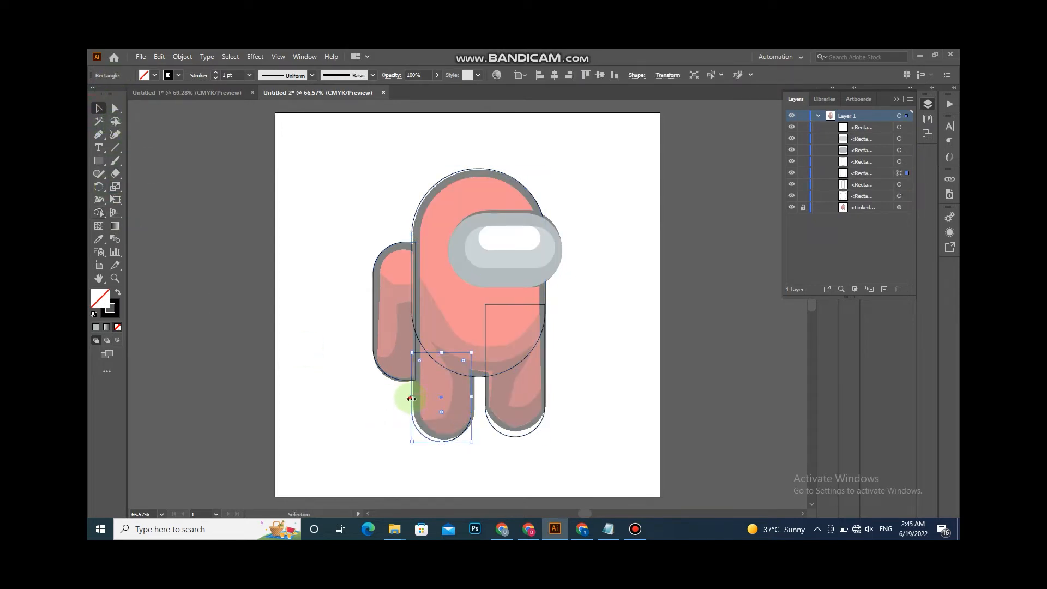
left_click_drag(410, 400, 417, 409)
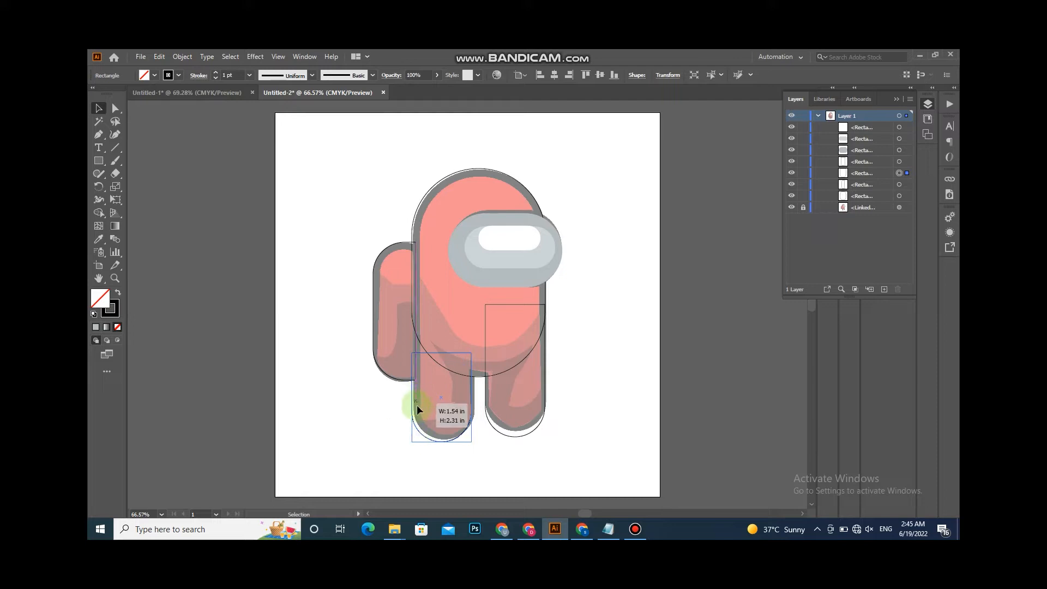
key("Right")
key("Right")
key("Right")
key("Right")
key("Right")
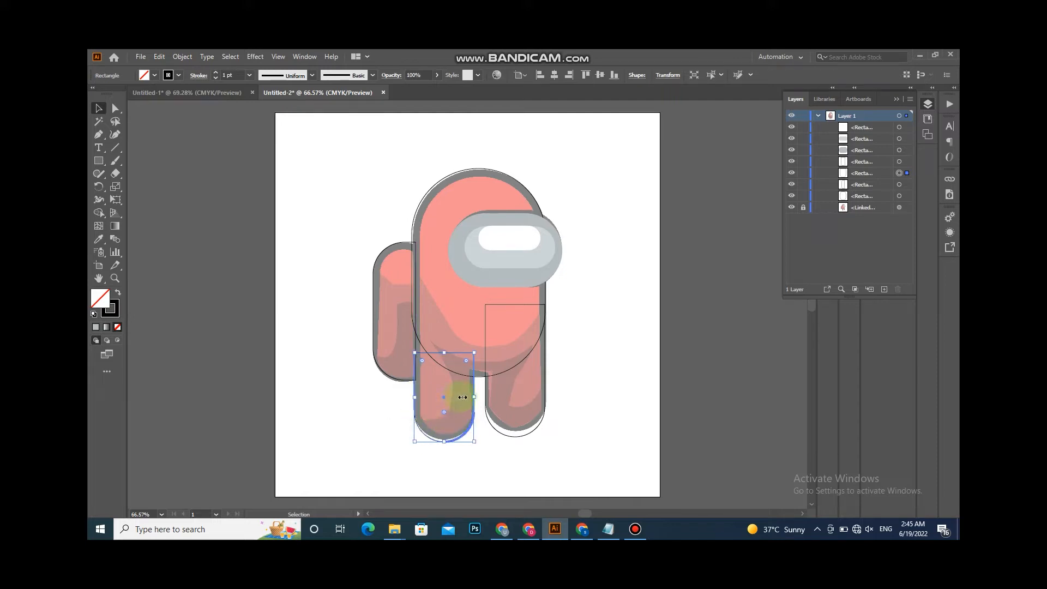
key("Right")
key("Right")
left_click_drag(281, 283, 546, 390)
left_click(340, 322)
left_click(417, 291)
key("Left")
key("Left")
key("Left")
key("Left")
key("Left")
key("Left")
key("Left")
key("Right")
key("Right")
key("Right")
key("Right")
key("Right")
key("Right")
key("Right")
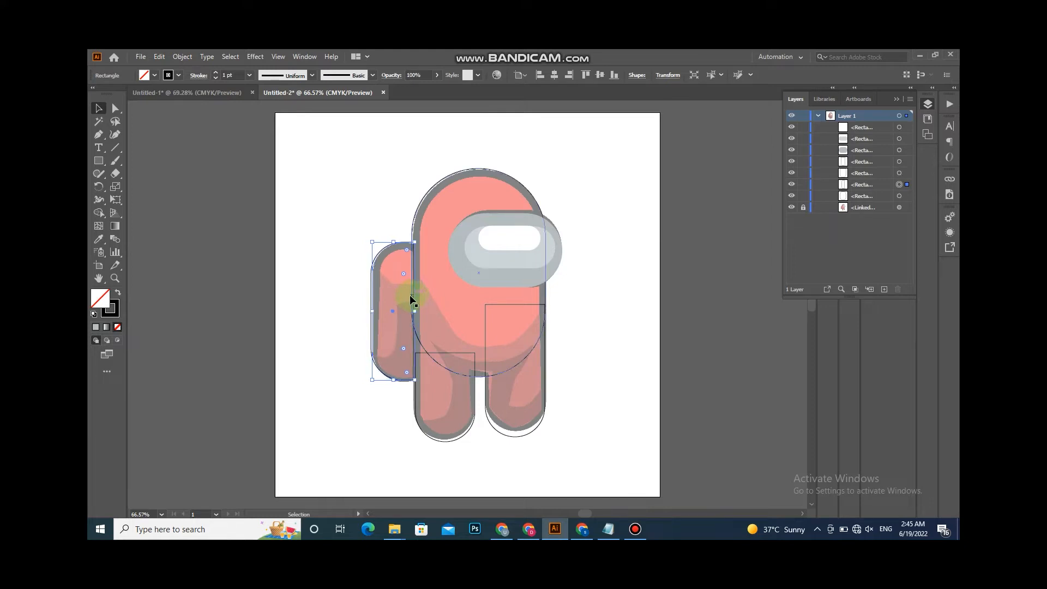
- Select the body parts and merge the body, backpack and legs into one shape with the Shape Builder tool
left_click_drag(321, 315, 622, 388)
left_click(98, 213)
mouse_move(417, 306)
left_mouse_down()
mouse_move(426, 300)
mouse_move(431, 367)
mouse_move(513, 403)
mouse_move(524, 351)
mouse_move(426, 347)
mouse_move(414, 215)
left_mouse_up()
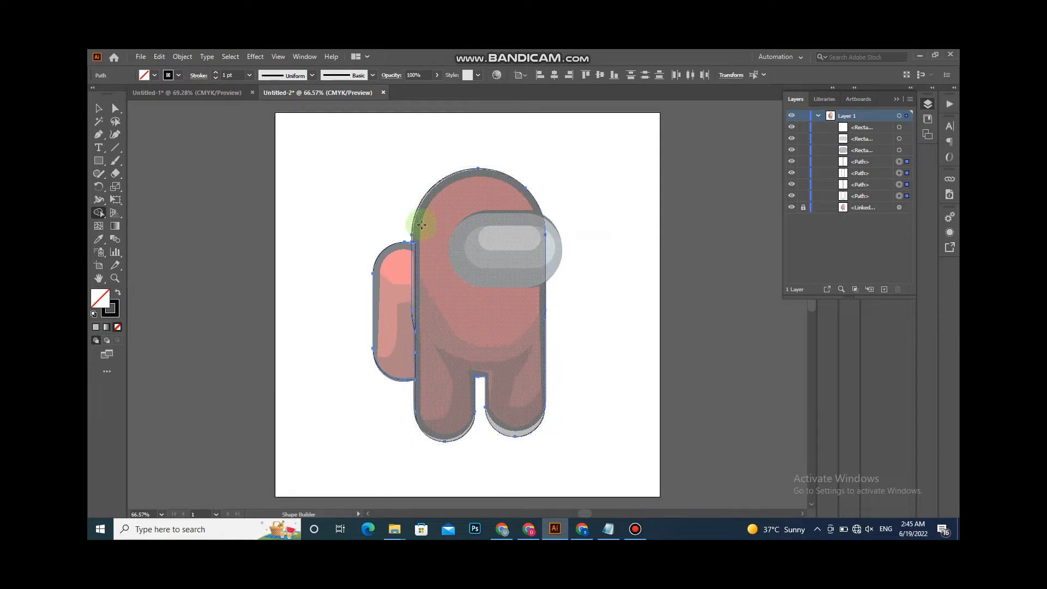
left_click_drag(415, 253, 414, 255)
left_click(99, 134)
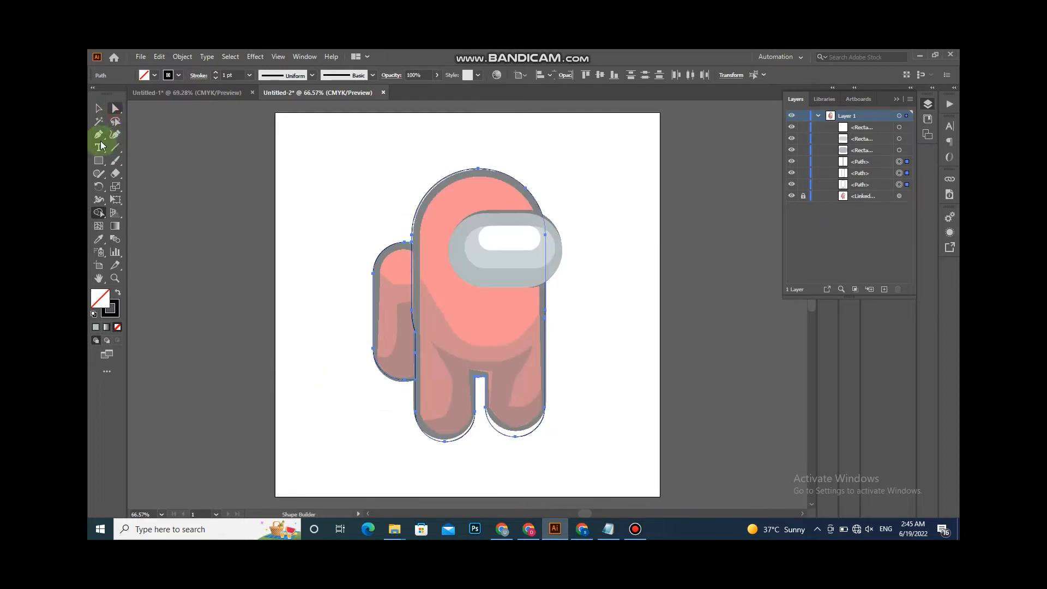
- Delete the extra anchor points along the merged body shape's left edge with the Delete Anchor Point tool
key("minus")
left_click(416, 353)
left_click(417, 332)
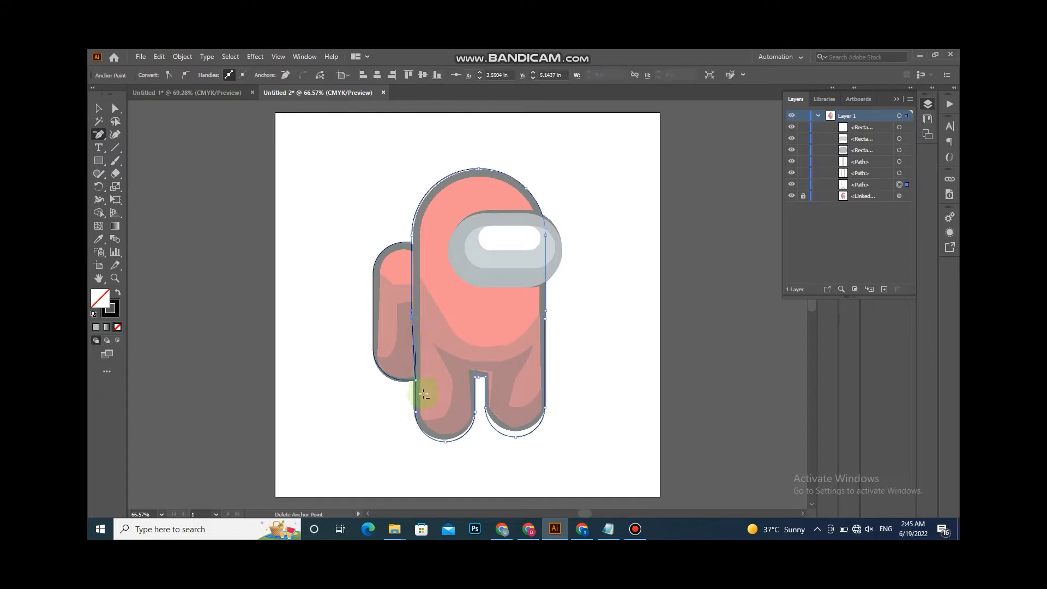
left_click(412, 311)
left_click(414, 352)
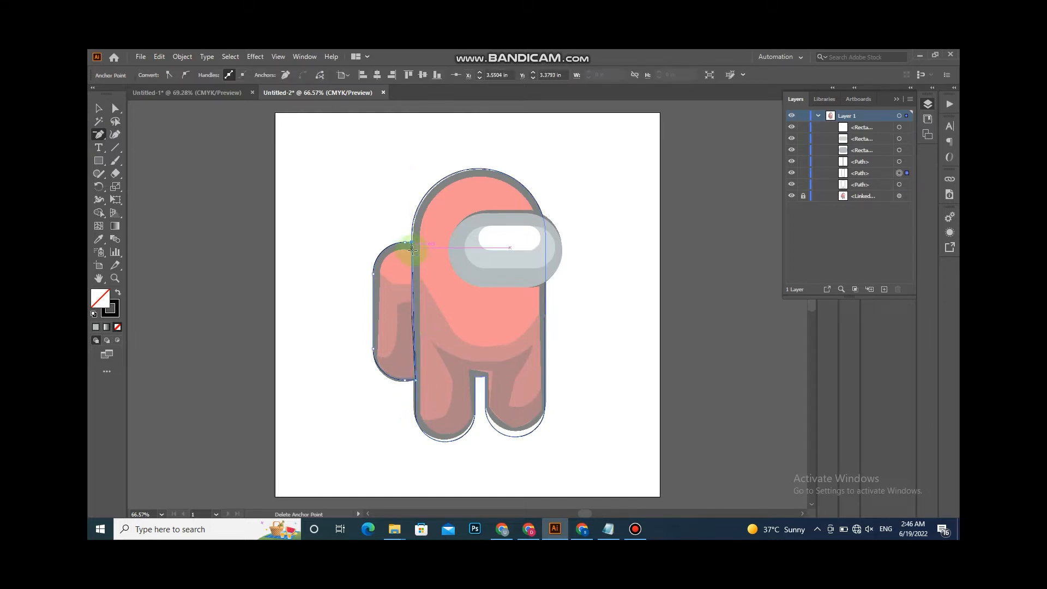
left_click(415, 358)
left_click(416, 353)
- Select the merged body shape and sample the backpack's pink colour onto it with the Eyedropper
left_click(115, 108)
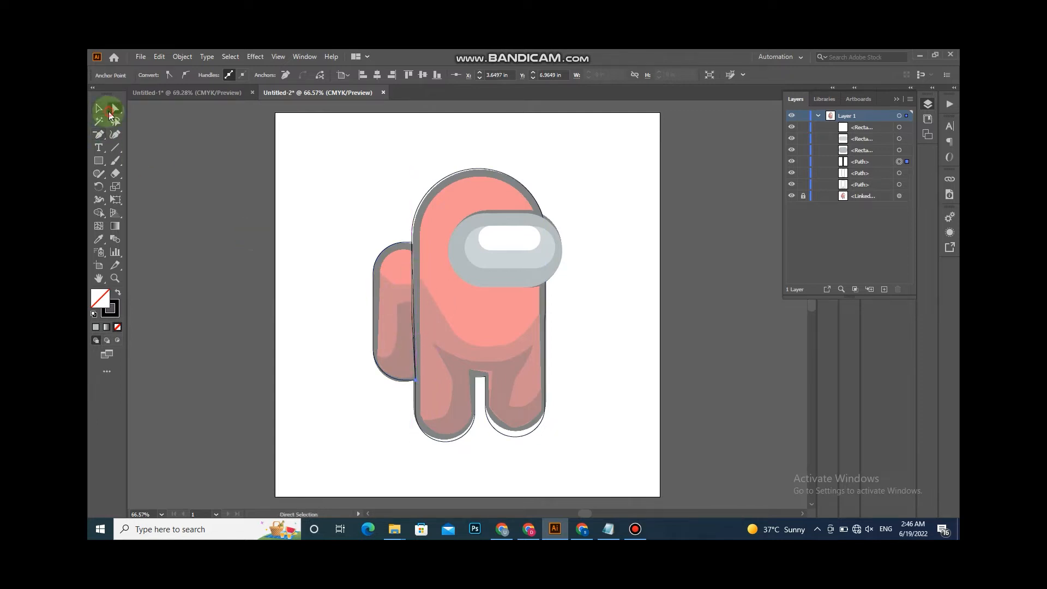
left_click(373, 330)
left_click(413, 246)
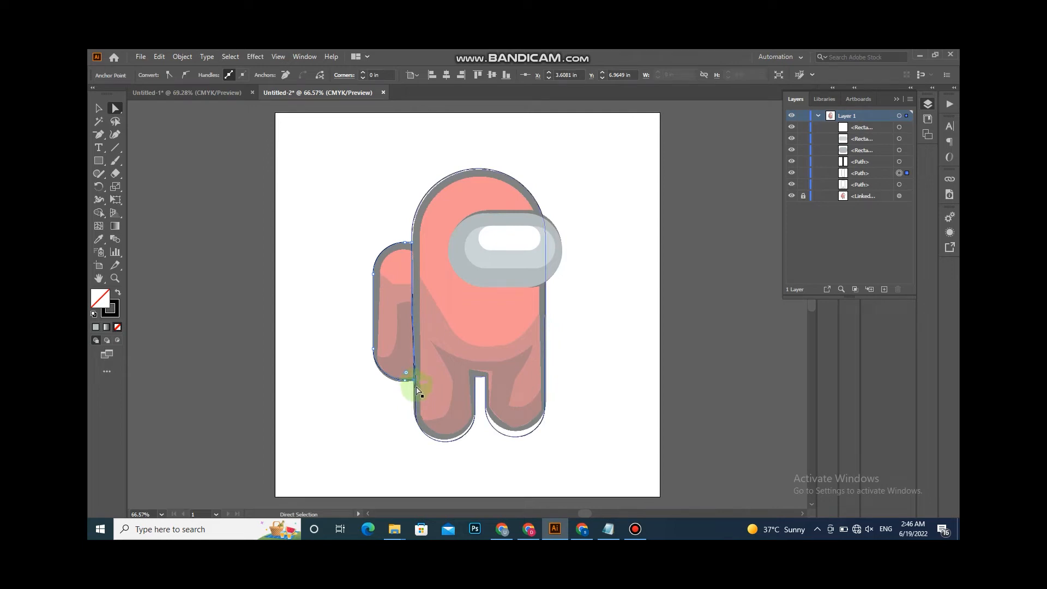
left_click(415, 385)
left_click(99, 108)
left_click(210, 246)
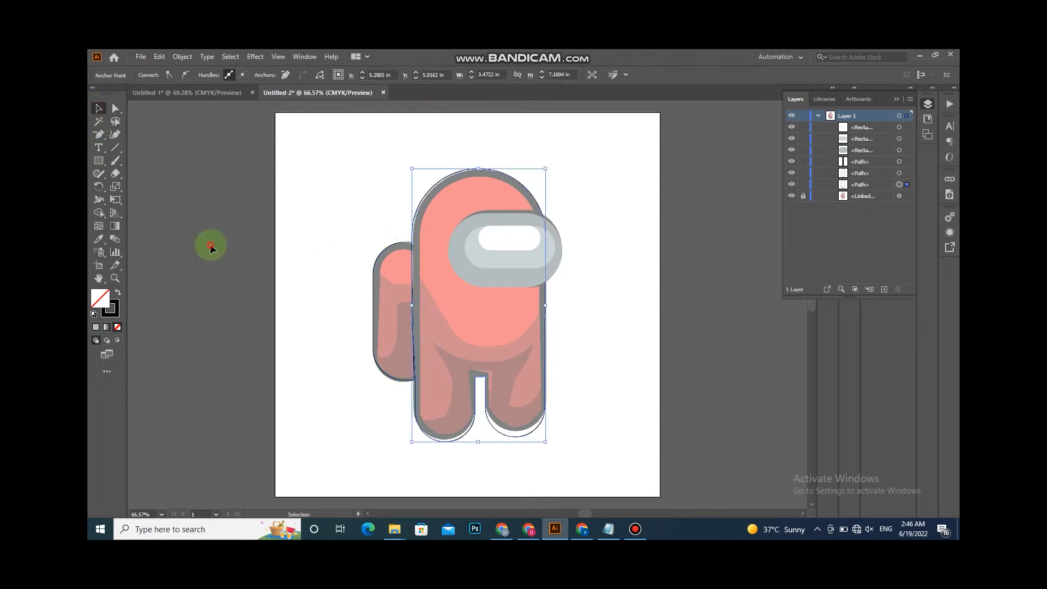
left_click(98, 239)
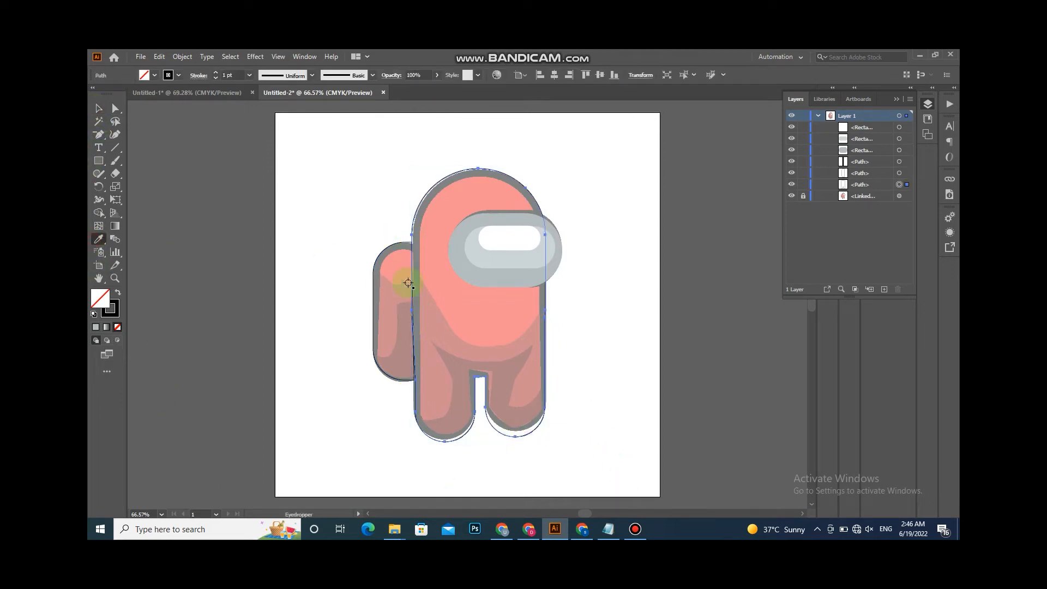
left_click(388, 279)
left_click(99, 108)
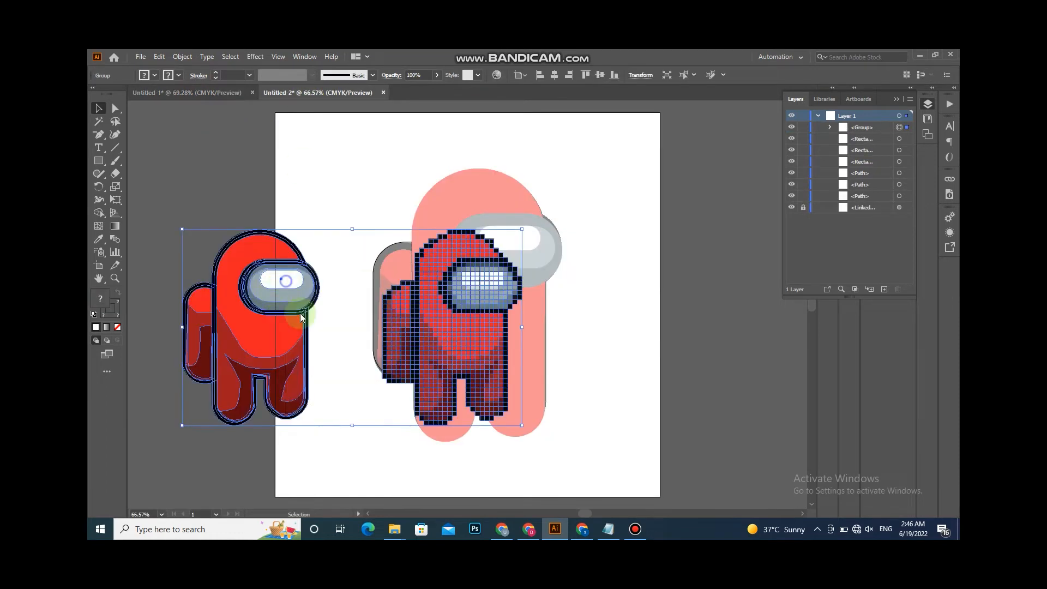
- Paste the reference character images onto the artboard and delete the pixel-art version
right_click(286, 280)
left_click(315, 367)
left_click(478, 339)
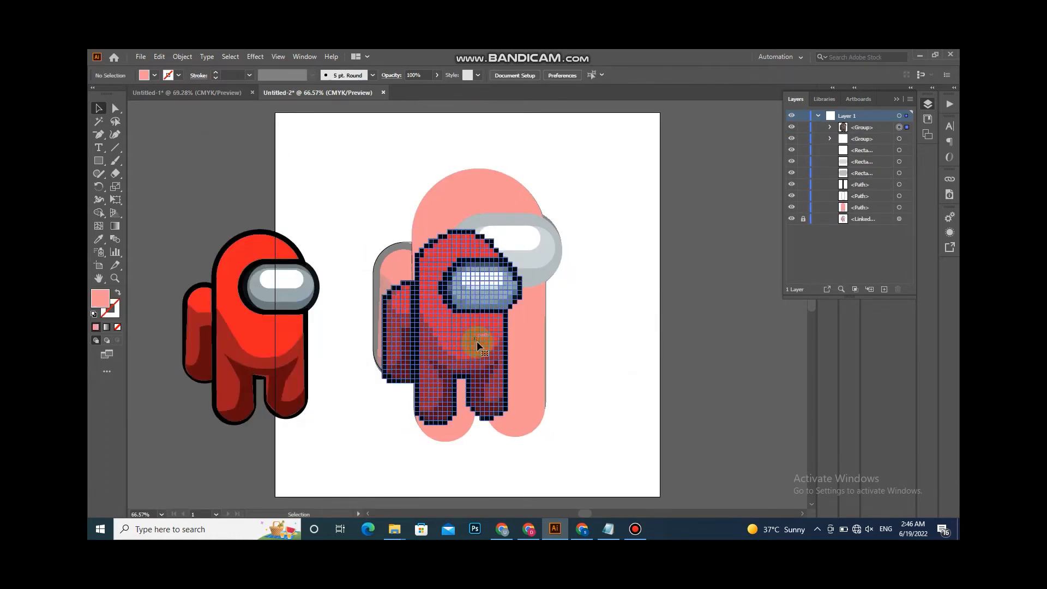
left_click(476, 342)
key("Delete")
- Turn the backpack and body shapes into pink outlines by swapping their fill and stroke
left_click(279, 335)
left_click(544, 260)
left_click(374, 308)
left_click(99, 239)
left_click(400, 280)
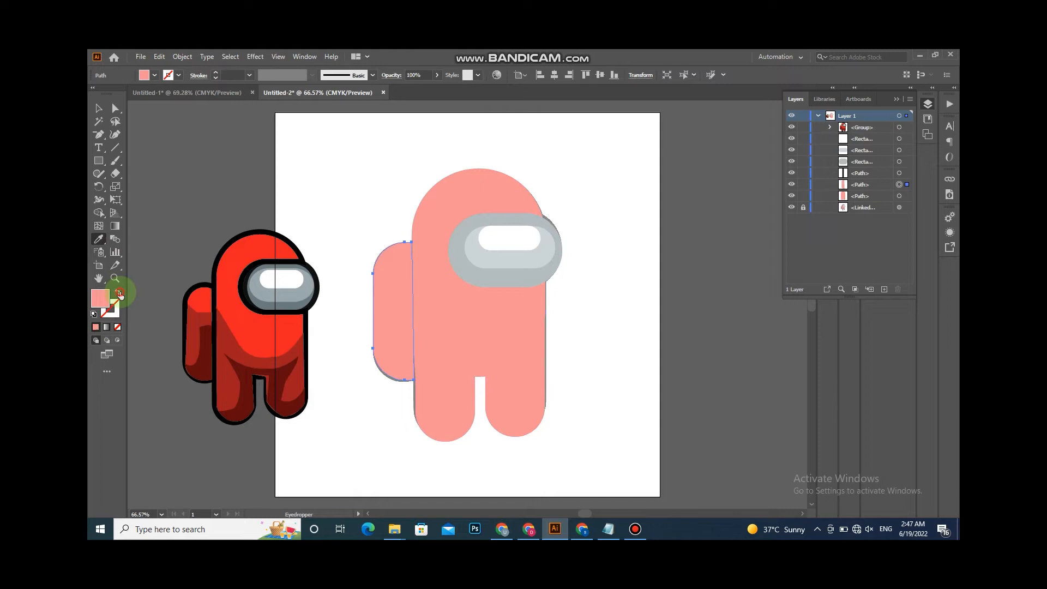
left_click(118, 293)
left_click(99, 108)
left_click(491, 328)
left_click(118, 293)
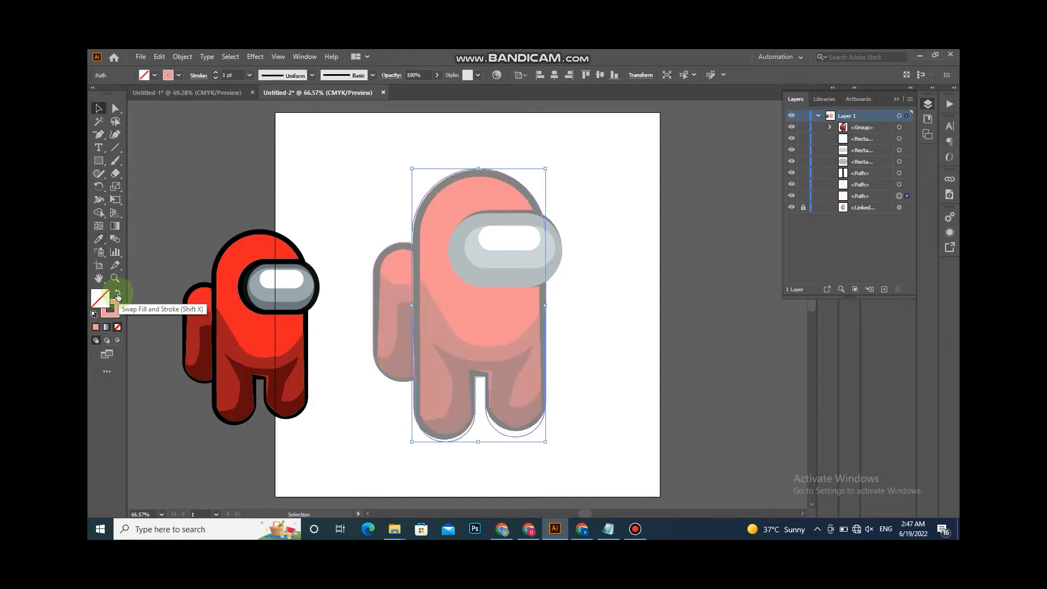
- Begin tracing the lower-body shadow with the Pen tool from the body's right edge down its left side
left_click_drag(98, 134, 133, 138)
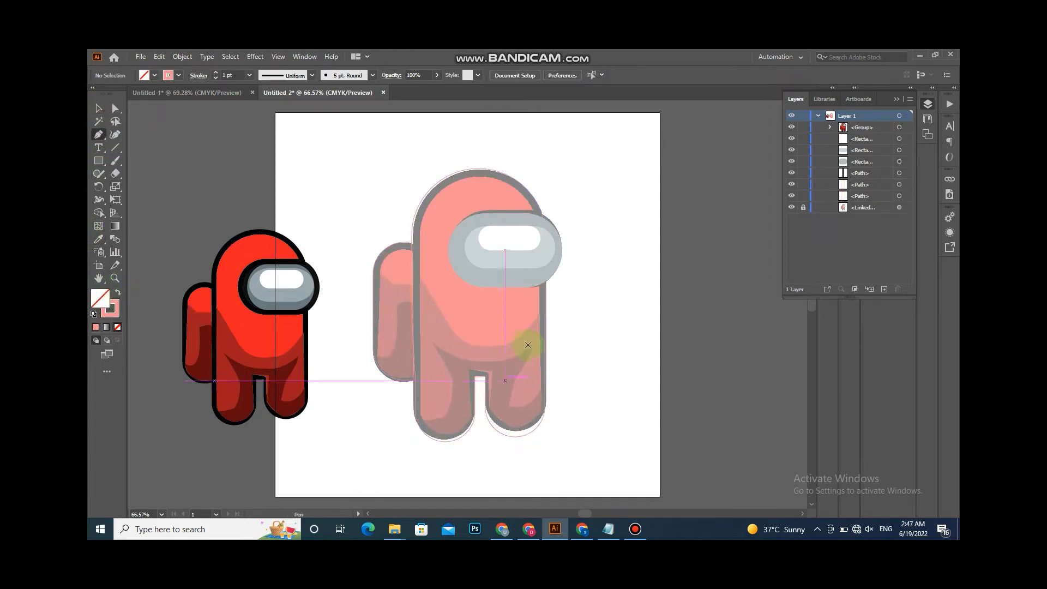
left_click(545, 311)
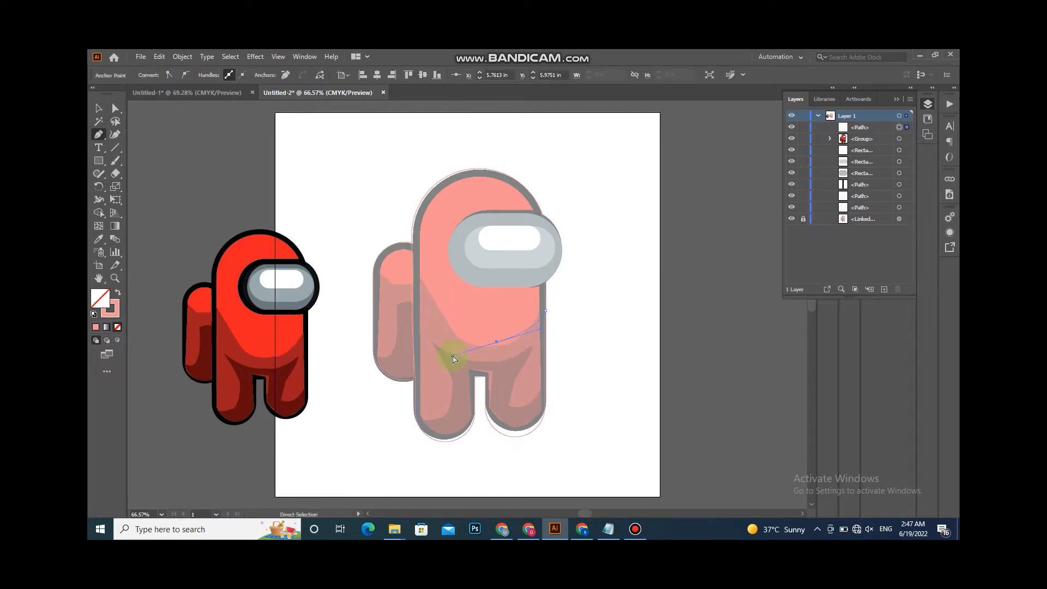
left_click_drag(493, 347, 465, 349)
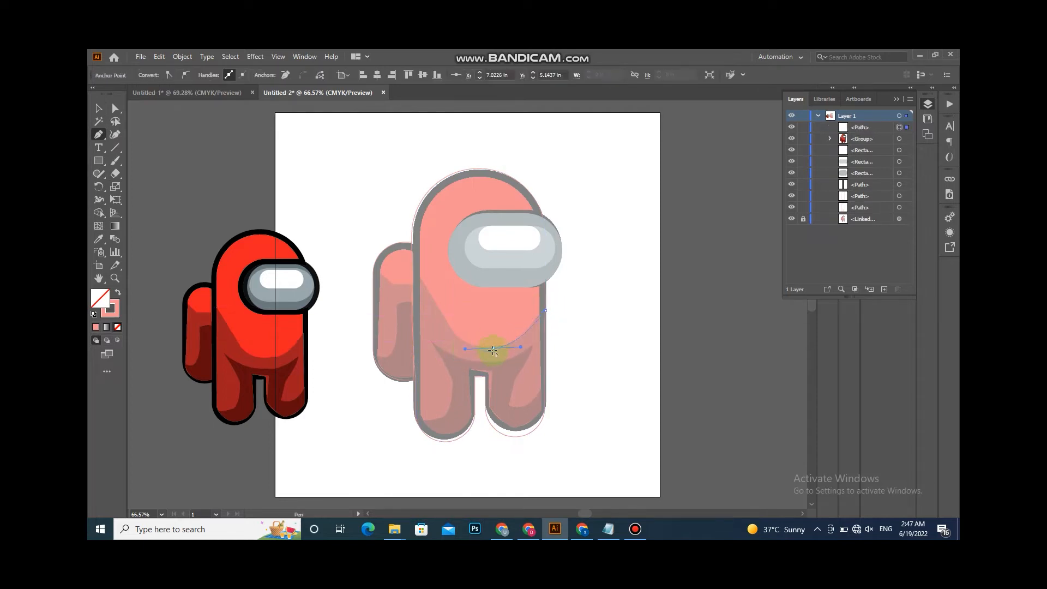
left_click_drag(394, 228, 397, 220)
left_click(427, 288)
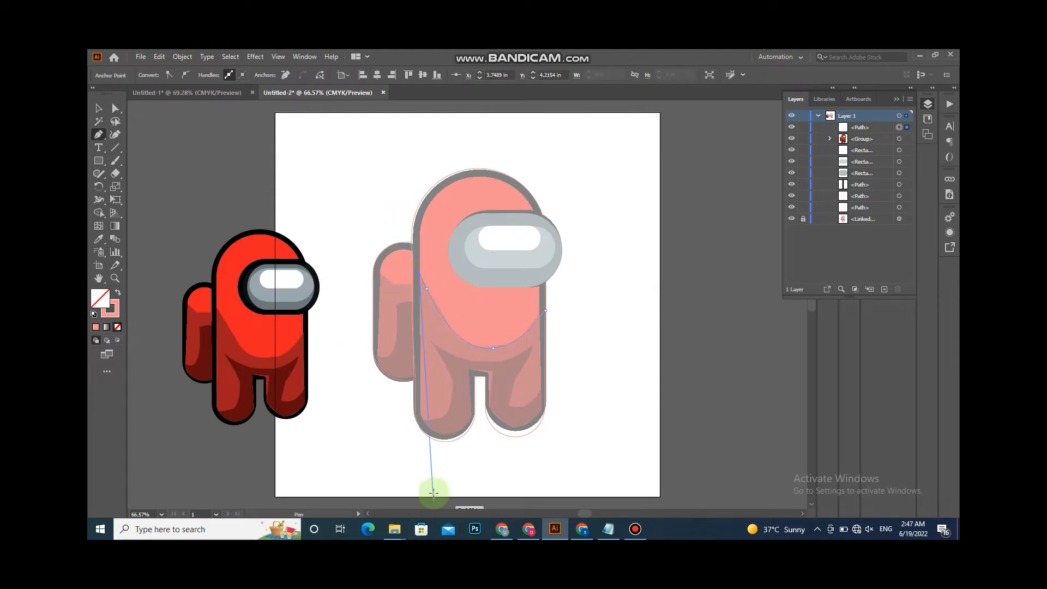
left_click(418, 415)
left_click_drag(427, 436, 413, 422)
left_click_drag(421, 269, 412, 265)
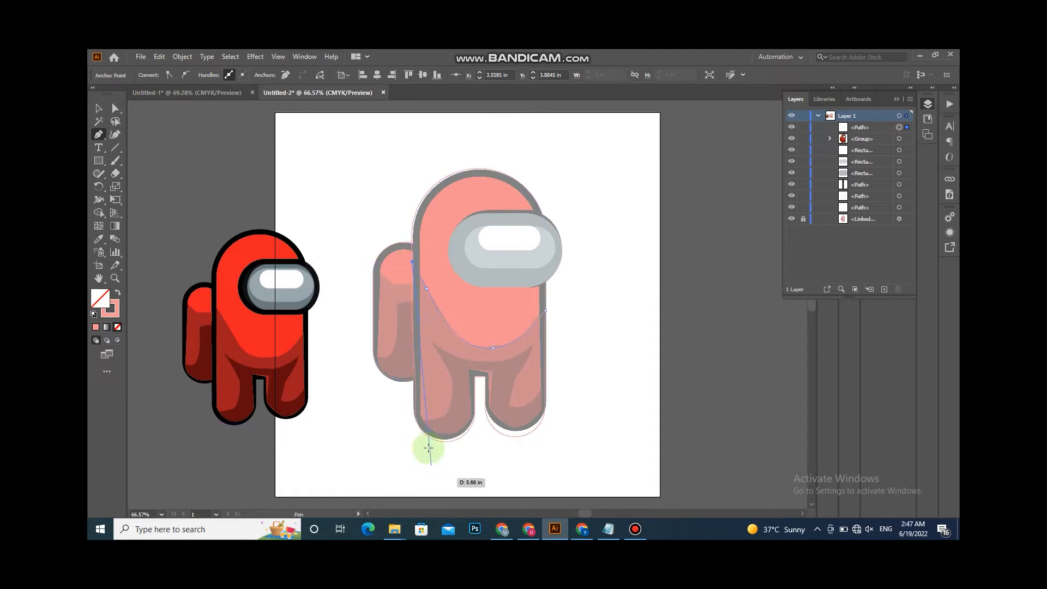
left_click_drag(416, 420, 510, 361)
key("ctrl+z")
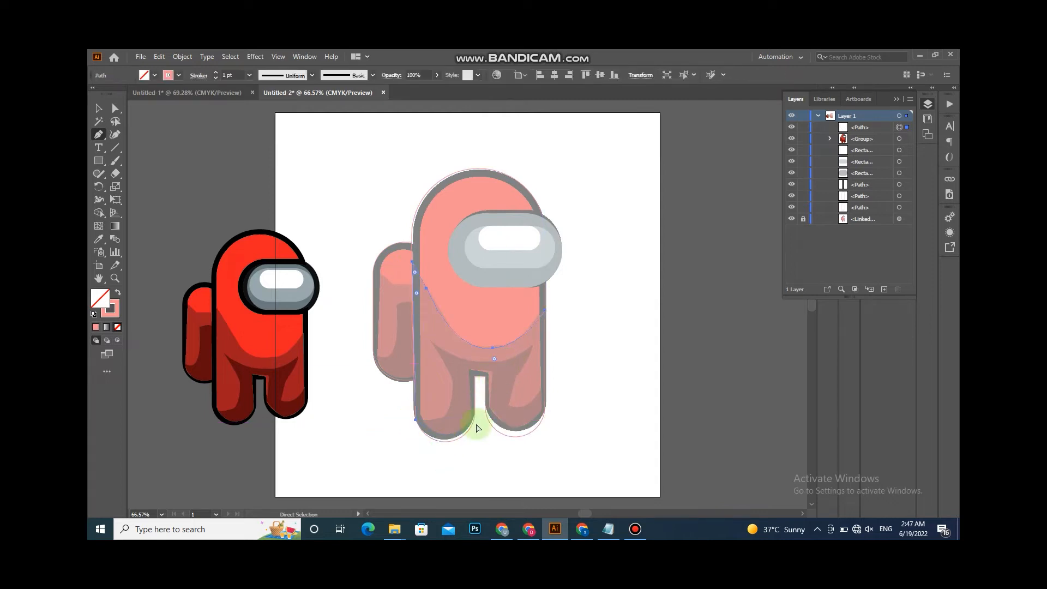
left_click(462, 437)
key("ctrl+z")
- Continue the shadow path around both legs and close it back at the body's right edge
left_click(416, 420)
left_click_drag(465, 434, 473, 376)
left_click(475, 377)
left_click(486, 376)
left_click(485, 413)
left_click_drag(518, 436, 545, 377)
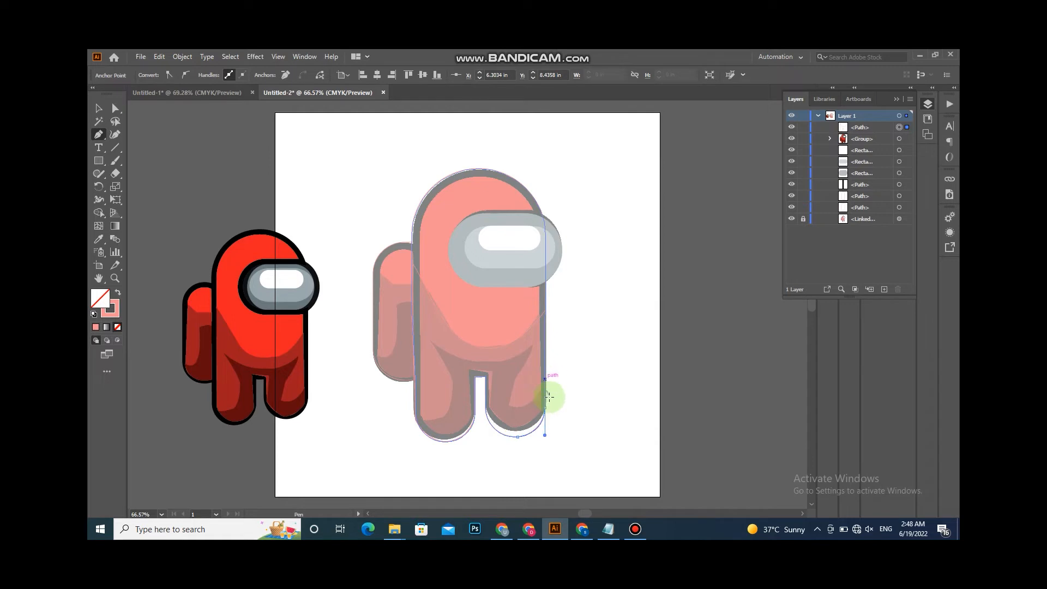
left_click(545, 310)
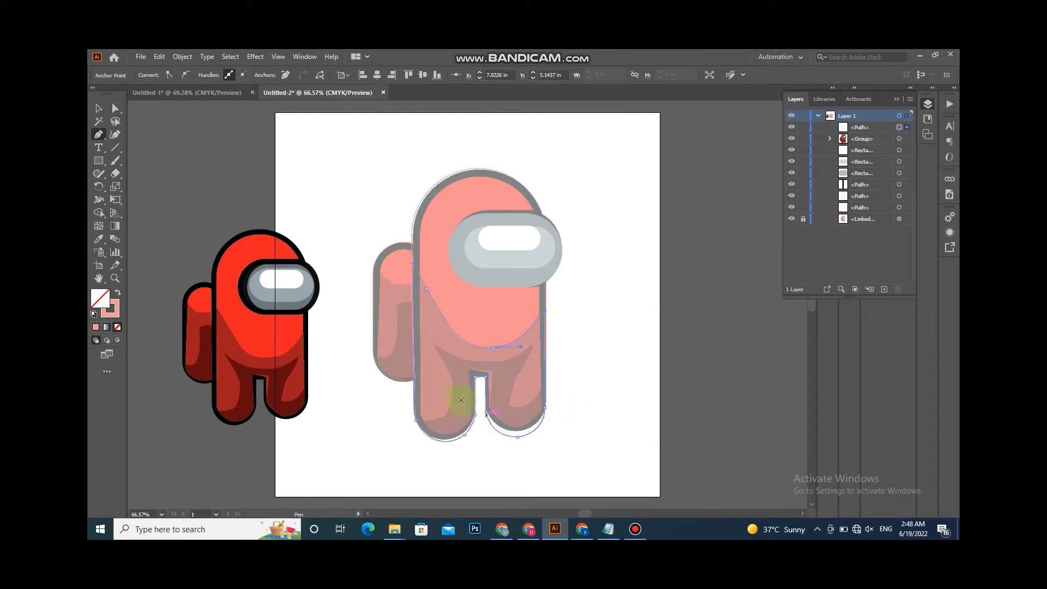
- Start a second, darker shadow path with the Pen tool across the hips and around the right leg
left_click(433, 342)
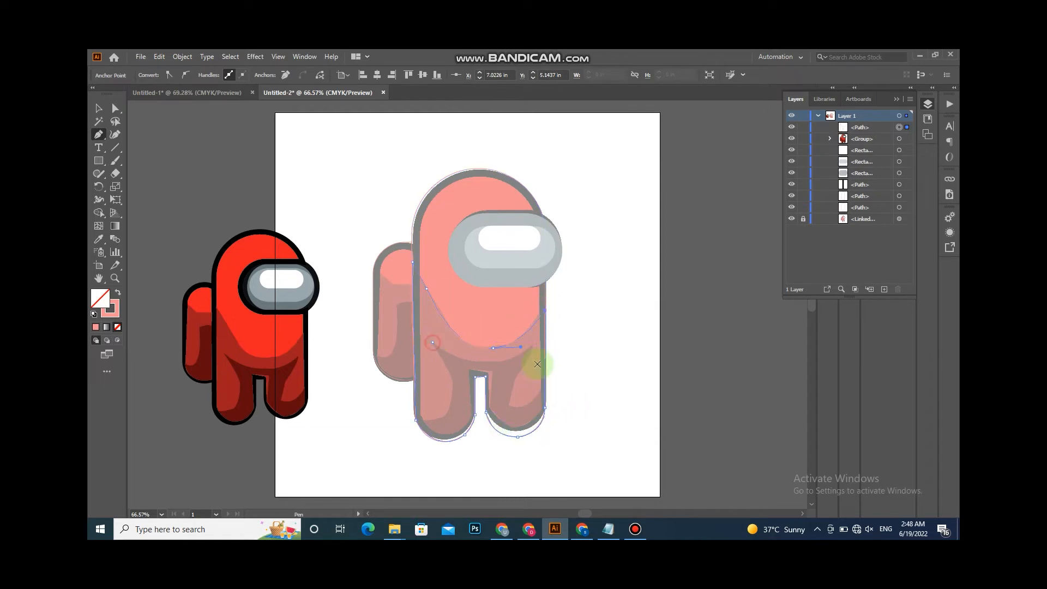
left_click_drag(527, 362, 513, 384)
left_click(493, 363)
left_click(533, 345)
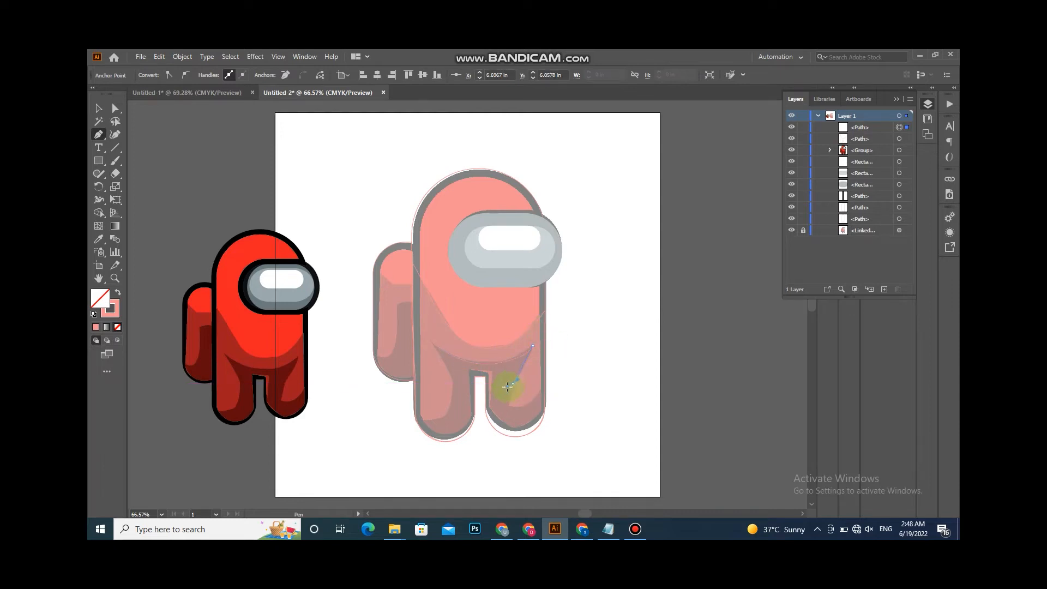
left_click(514, 409)
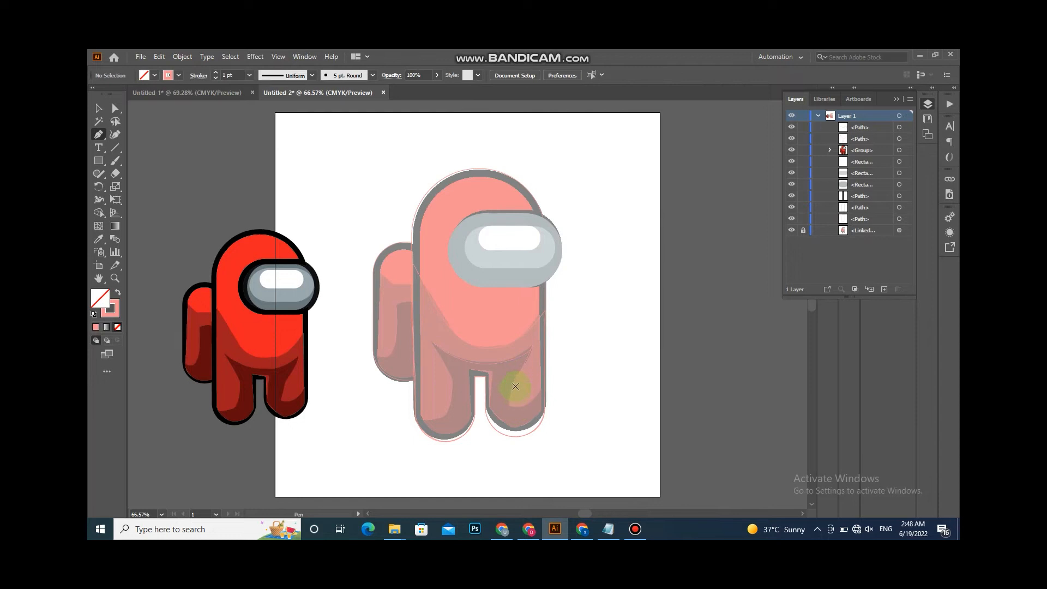
left_click_drag(513, 383, 551, 365)
left_click(513, 407)
left_click(546, 384)
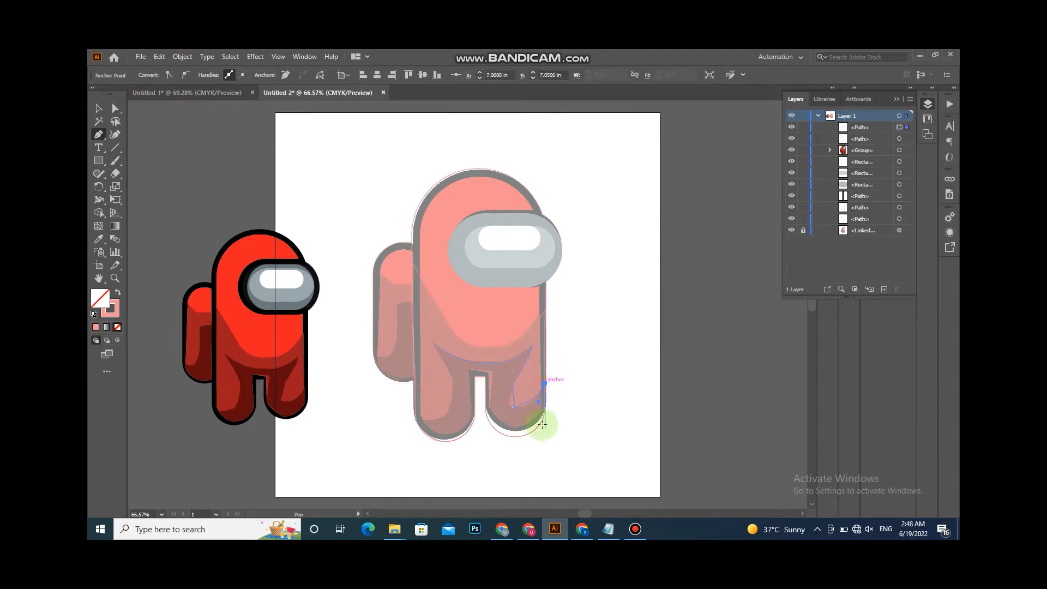
left_click(545, 413)
left_click_drag(515, 437, 492, 436)
left_click(516, 437)
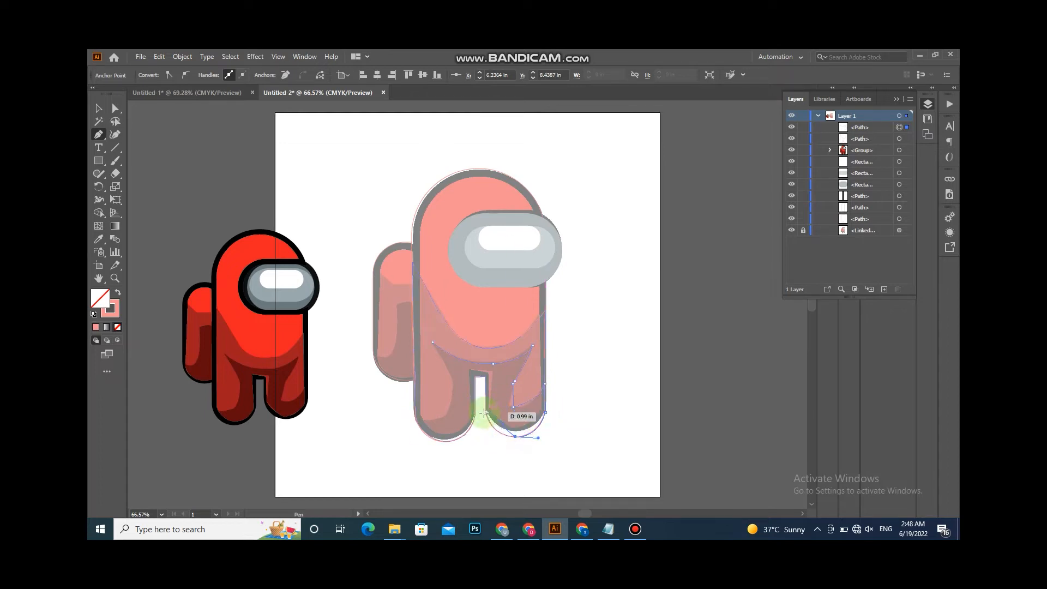
- Continue the darker shadow path through the leg gap and around the left leg, closing it at the hips
left_click_drag(482, 391, 483, 389)
left_click(485, 378)
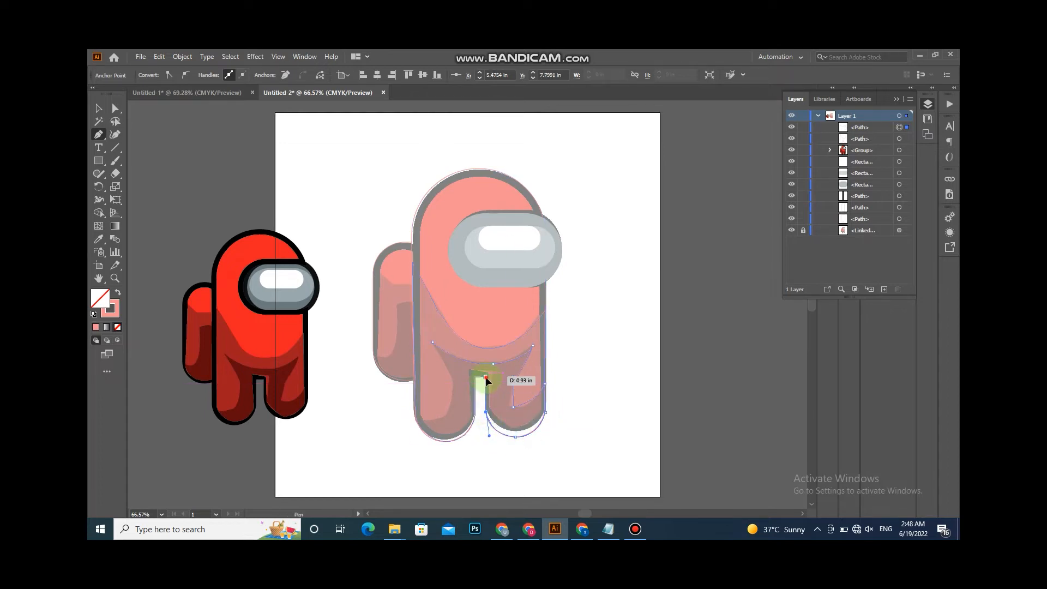
left_click(474, 377)
left_click(475, 419)
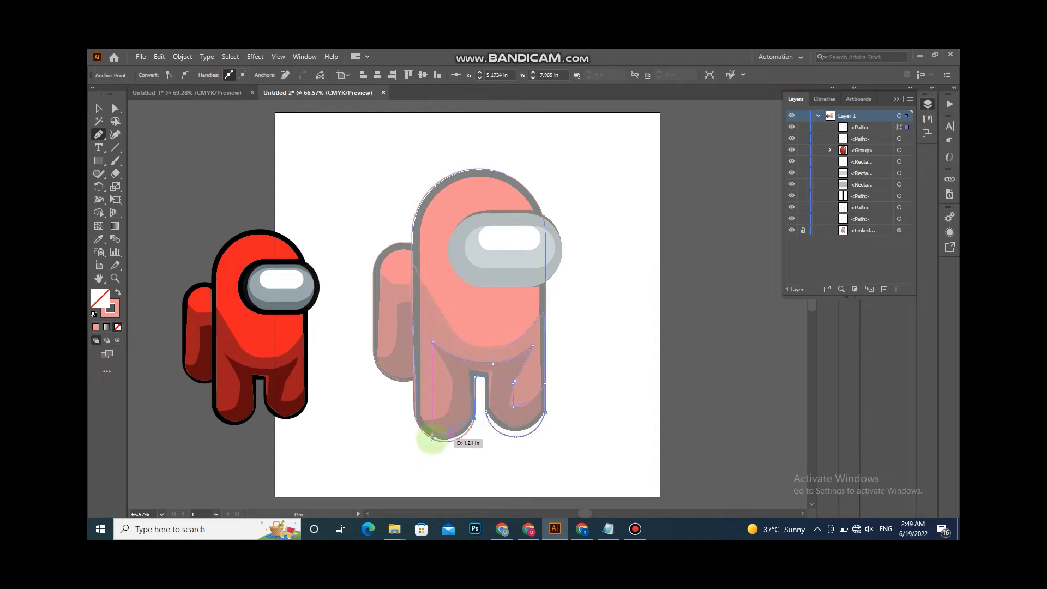
left_click_drag(381, 374, 378, 373)
left_click(415, 420)
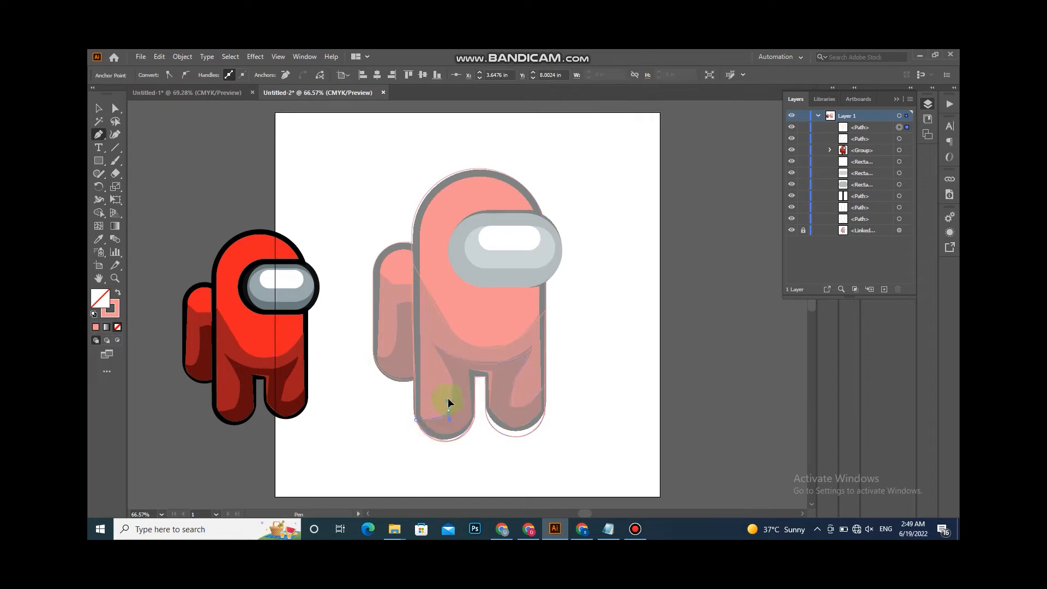
left_click_drag(448, 374, 443, 367)
left_click(432, 344)
- Fill the two shadow paths with the dark and medium reds sampled from the reference image
left_click(99, 238)
left_click(281, 379)
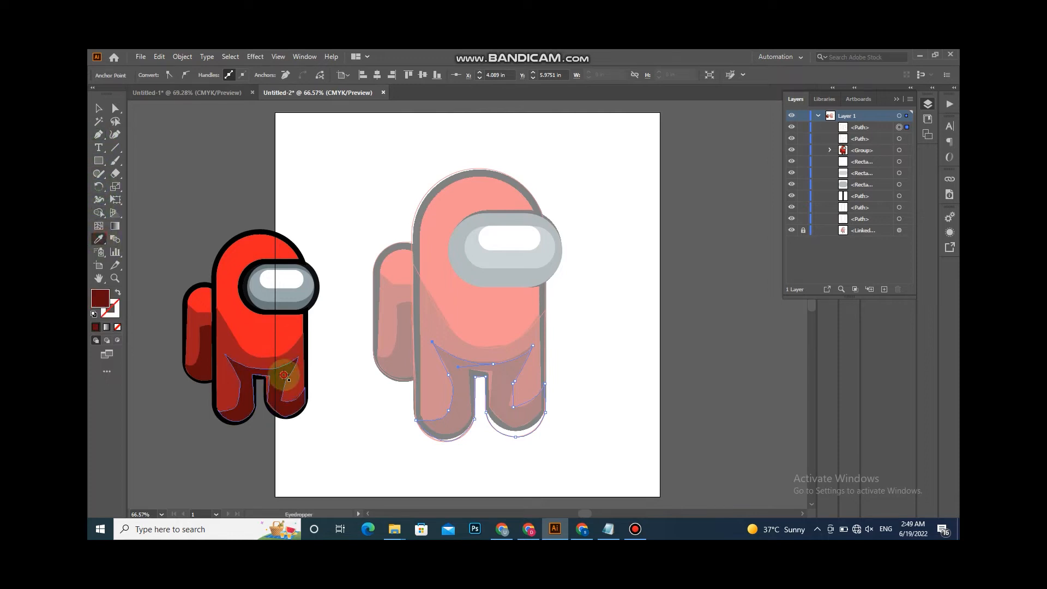
left_click(99, 108)
left_click(436, 317)
left_click(98, 239)
left_click(227, 334)
- Fill the main body shape with the reference's bright red using the Eyedropper, then deselect
left_click(99, 108)
left_click(410, 223)
left_click(99, 239)
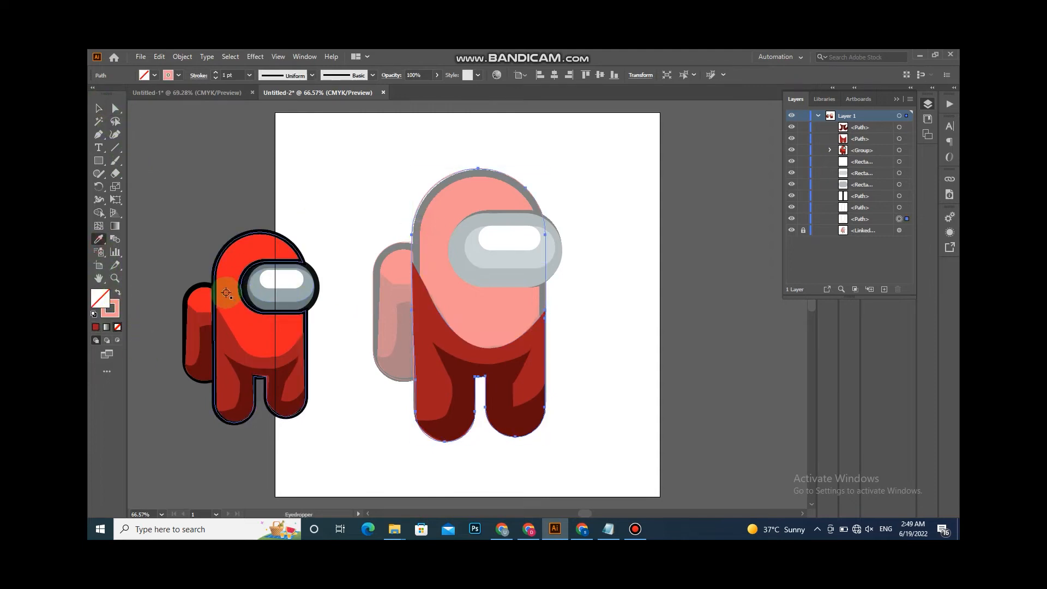
left_click(228, 291)
left_click(99, 108)
left_click(264, 164)
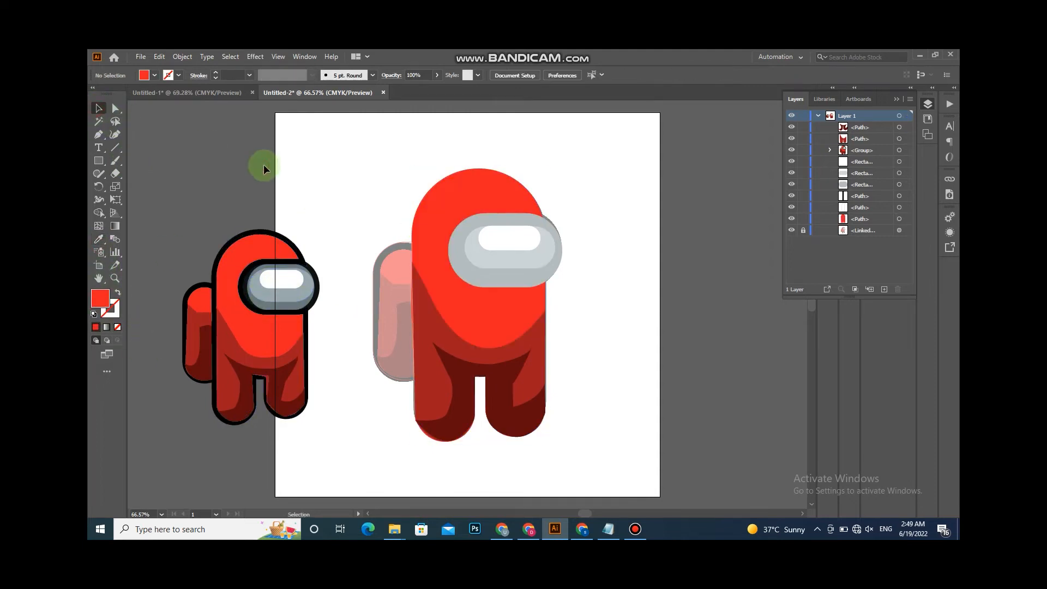
- Trace a shadow shape on the backpack's lower half with the Pen tool, outline only
left_click(98, 134)
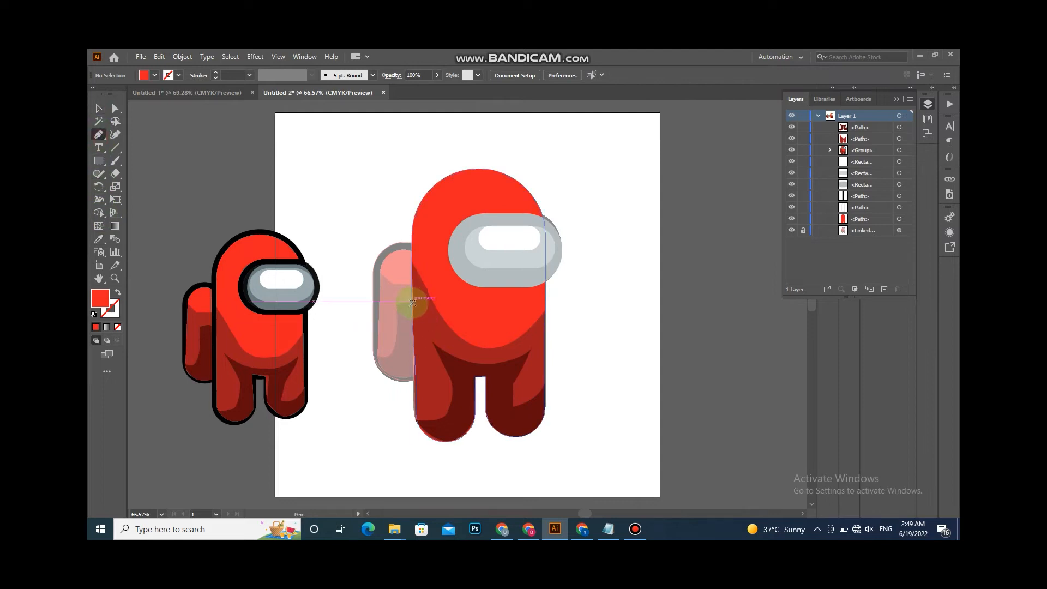
left_click(413, 302)
left_click(396, 304)
left_click_drag(390, 356, 379, 365)
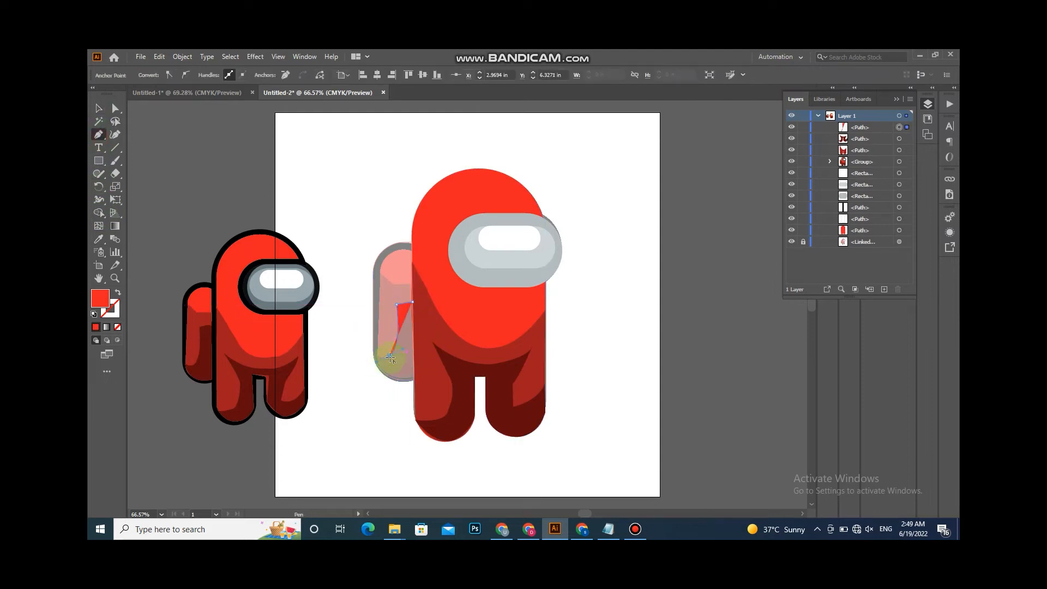
left_click(117, 292)
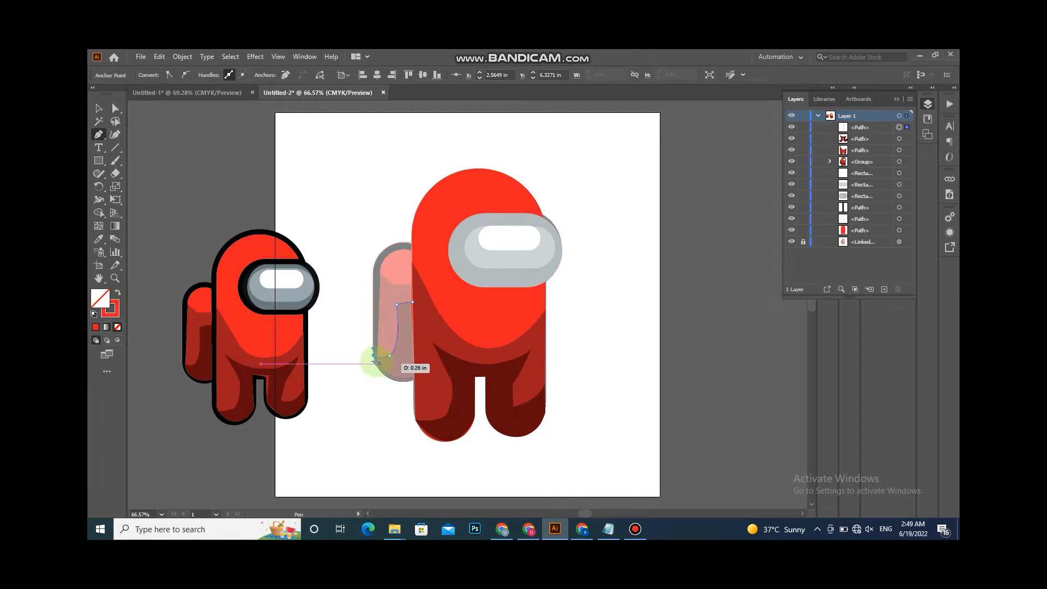
left_click_drag(414, 381, 457, 384)
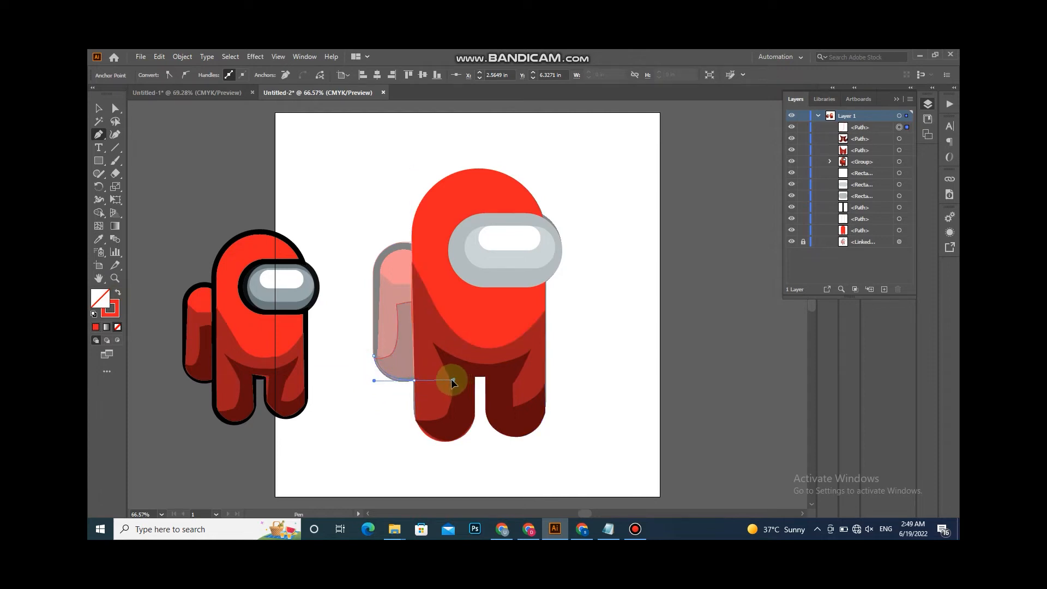
left_click(411, 302)
- Trace the backpack's main area below its top highlight with the Pen tool and close the path
left_click(411, 284)
left_click(393, 284)
left_click_drag(393, 284, 377, 269)
left_click(374, 270)
left_click_drag(391, 379, 418, 384)
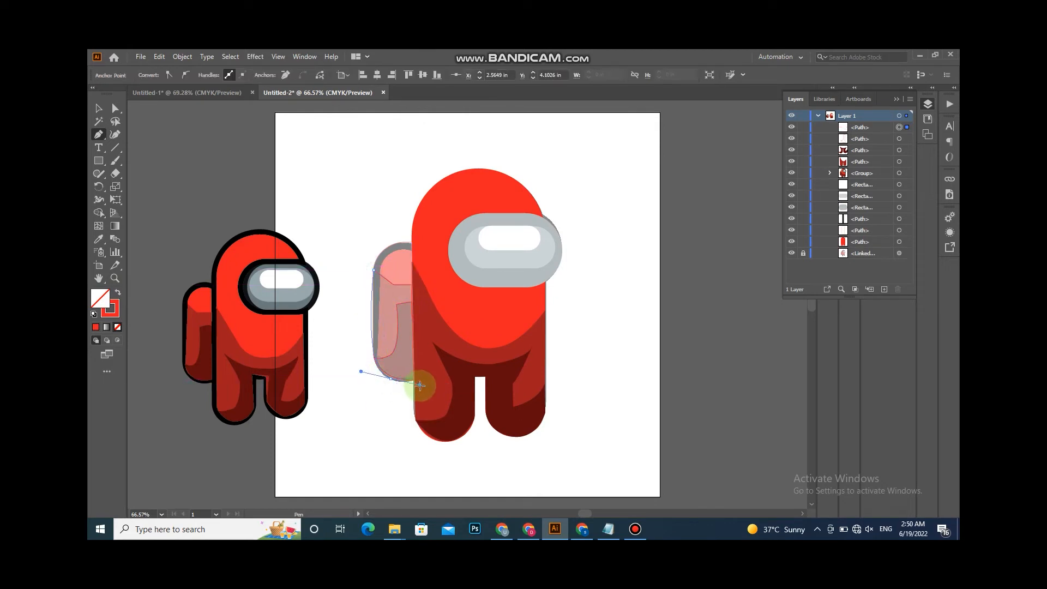
key("ctrl+z")
left_click(373, 349)
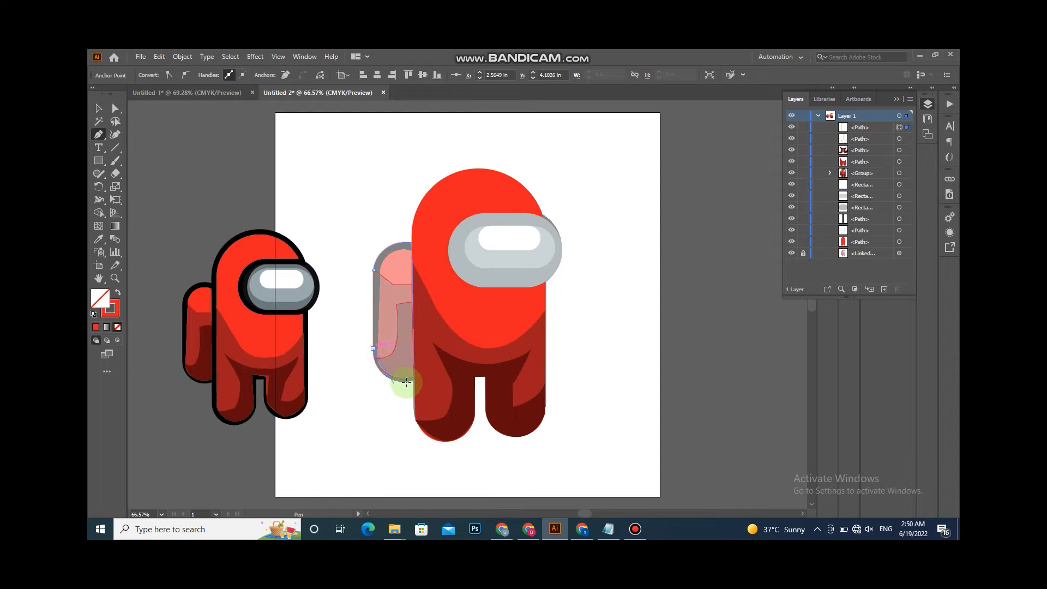
left_click_drag(415, 379, 457, 376)
left_click(411, 284)
left_click(98, 109)
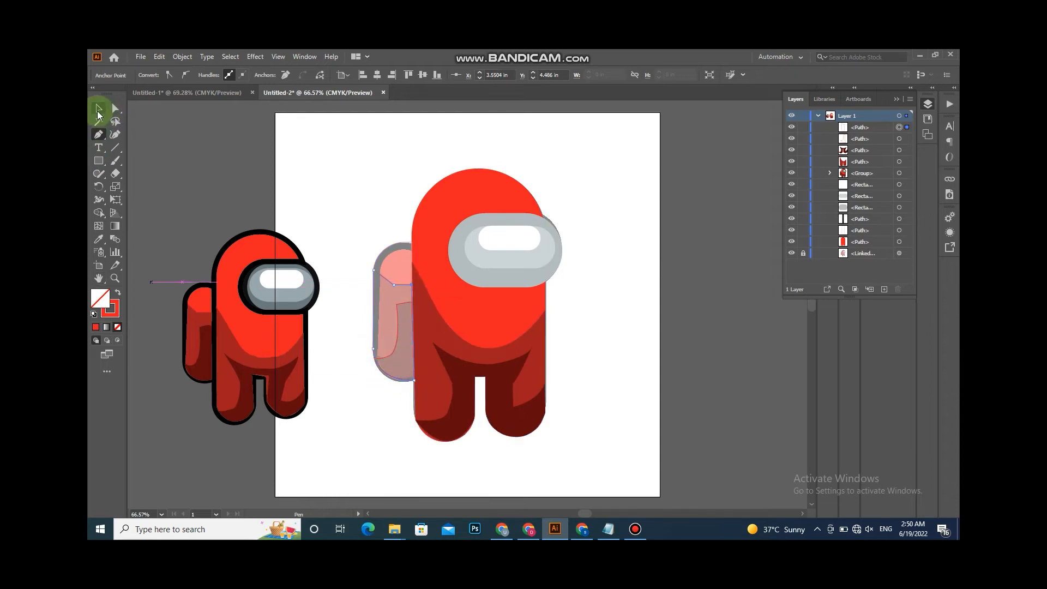
- Bring the backpack shadow path to the front of the stacking order
right_click(398, 331)
mouse_move(456, 279)
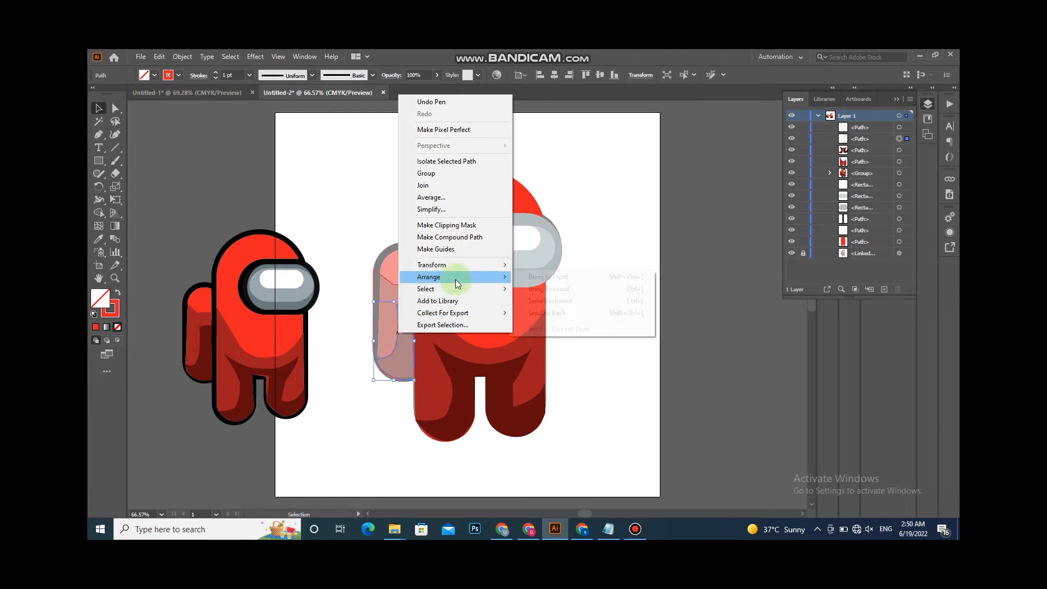
left_click(547, 277)
- Fill the backpack's shadow, main area and top with the dark, medium and bright reds sampled from the reference with the Eyedropper
left_click(99, 239)
left_click(207, 360)
left_click(99, 108)
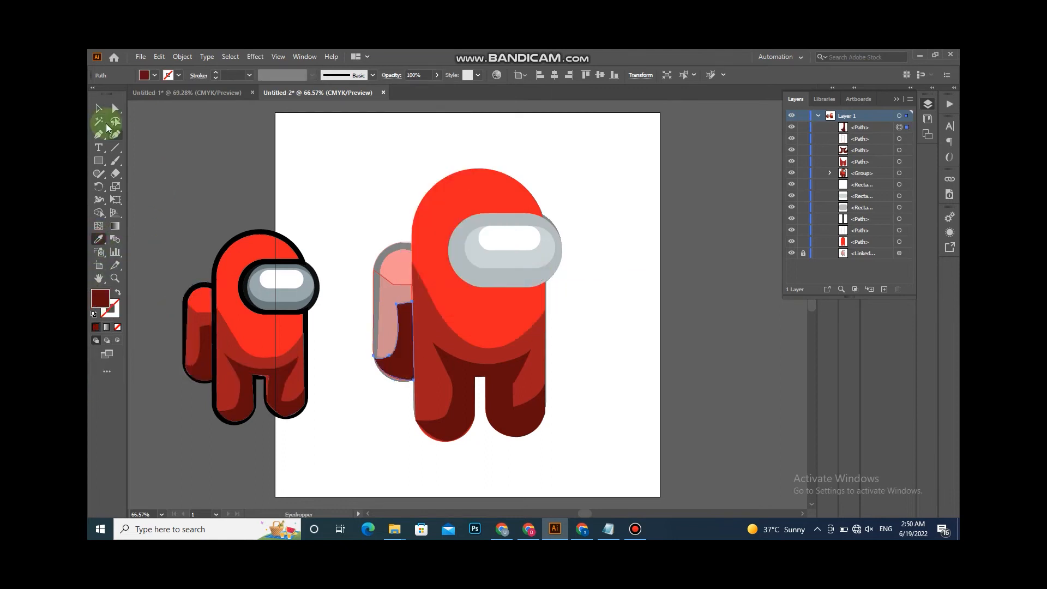
left_click(394, 283)
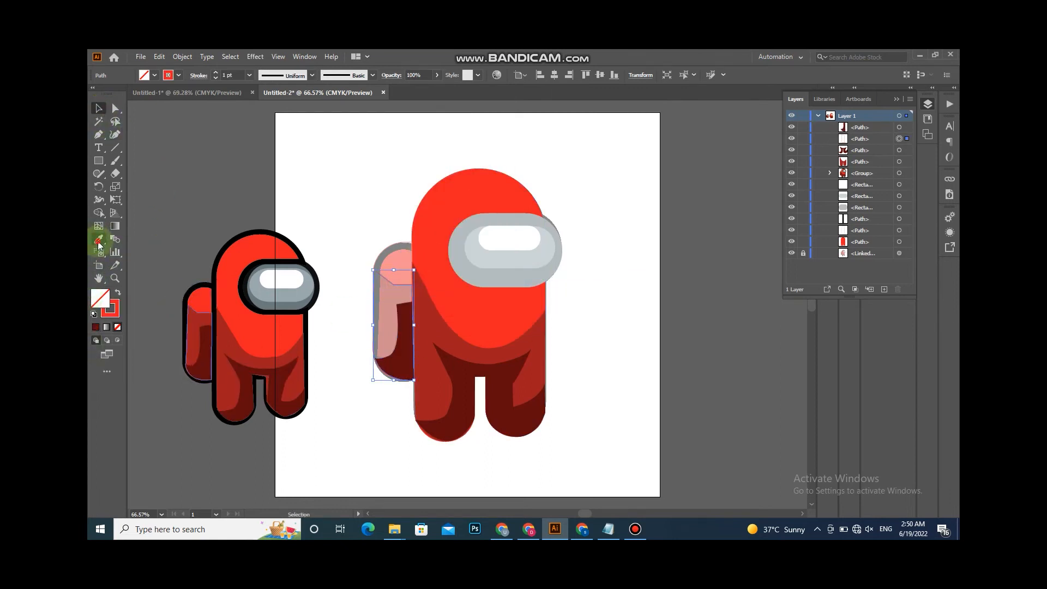
left_click(99, 240)
left_click(196, 326)
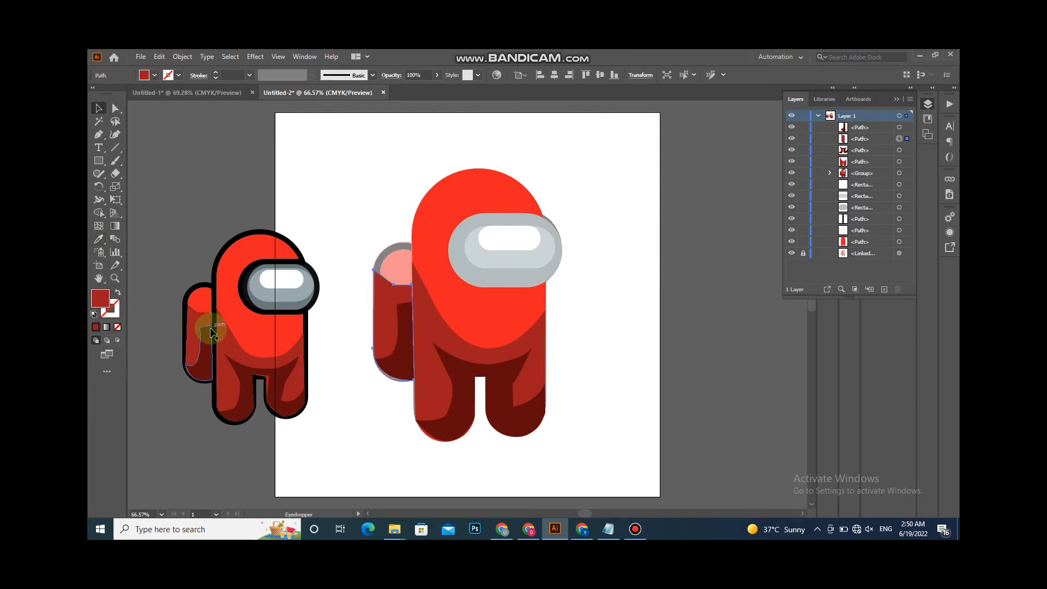
left_click(401, 256, "ctrl")
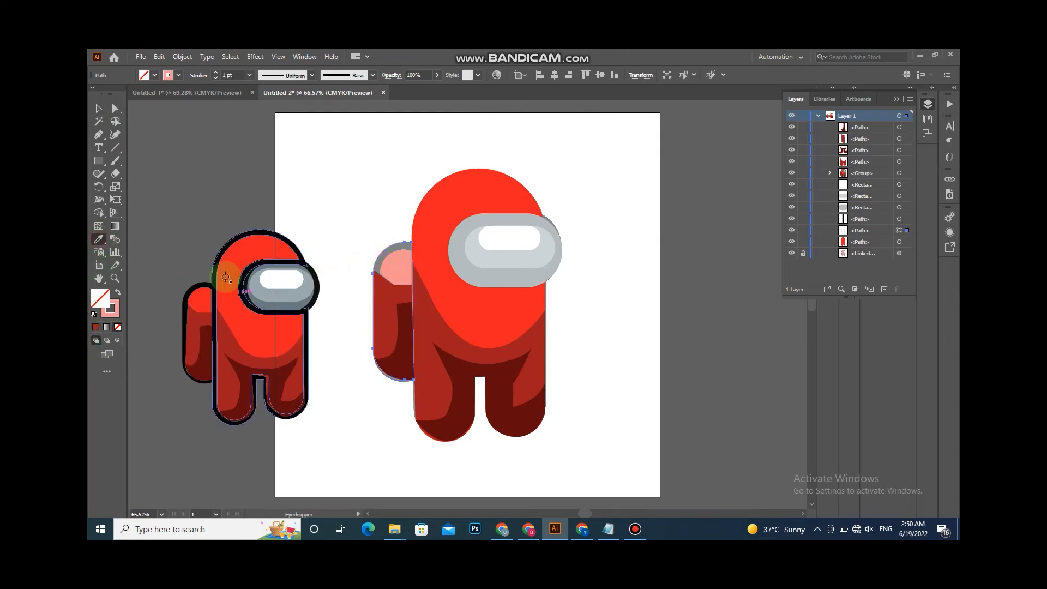
left_click(232, 261)
- Give the main body shape a black 10 pt stroke
left_click(99, 108)
left_click(432, 393)
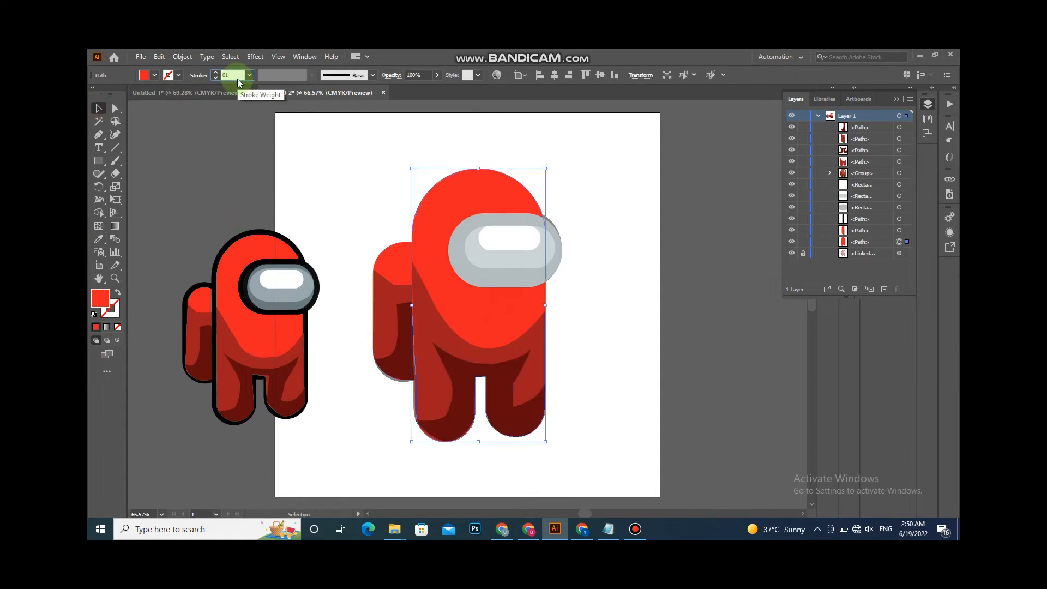
type("10")
key("Return")
left_click(179, 75)
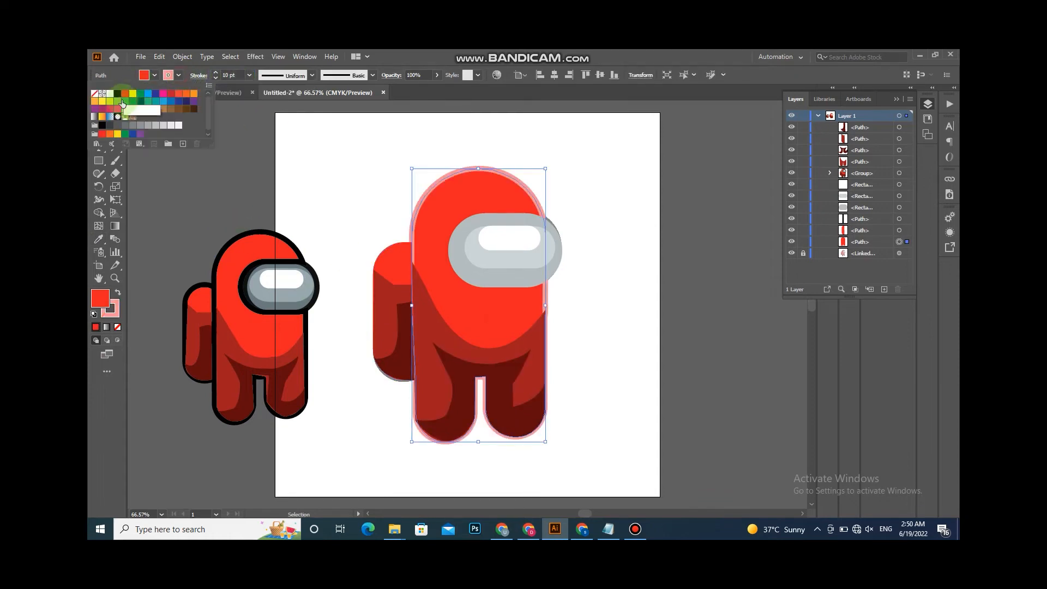
left_click(198, 164)
- Give the backpack a black 10 pt stroke
left_click(394, 279)
left_click(222, 76)
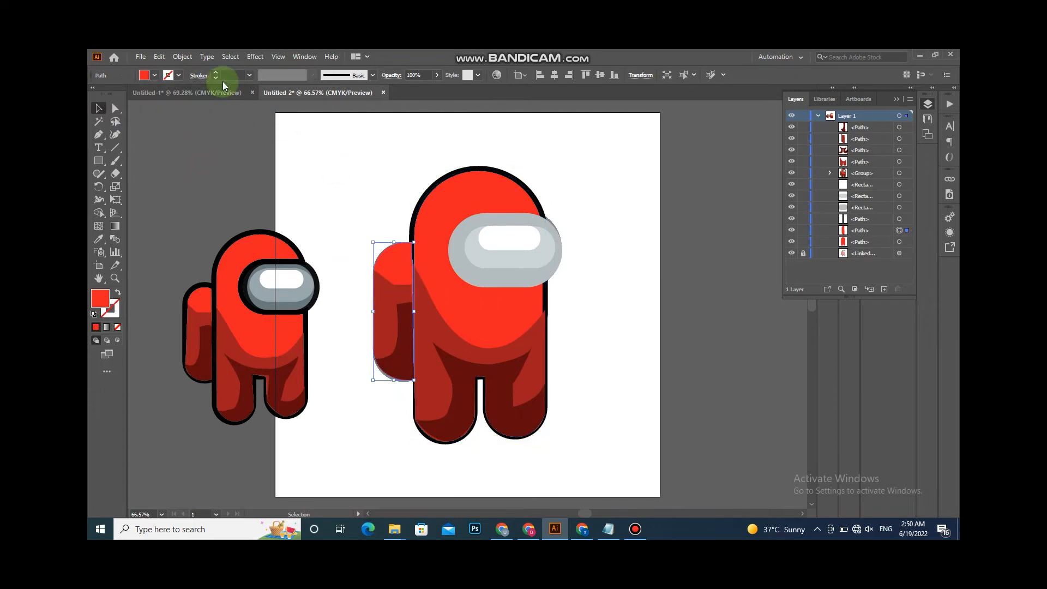
type("10")
key("Return")
- Give the visor a black 10 pt stroke
key("Return")
left_click(592, 369)
left_click(552, 280)
left_click(223, 75)
type("10")
key("Return")
left_click(272, 140)
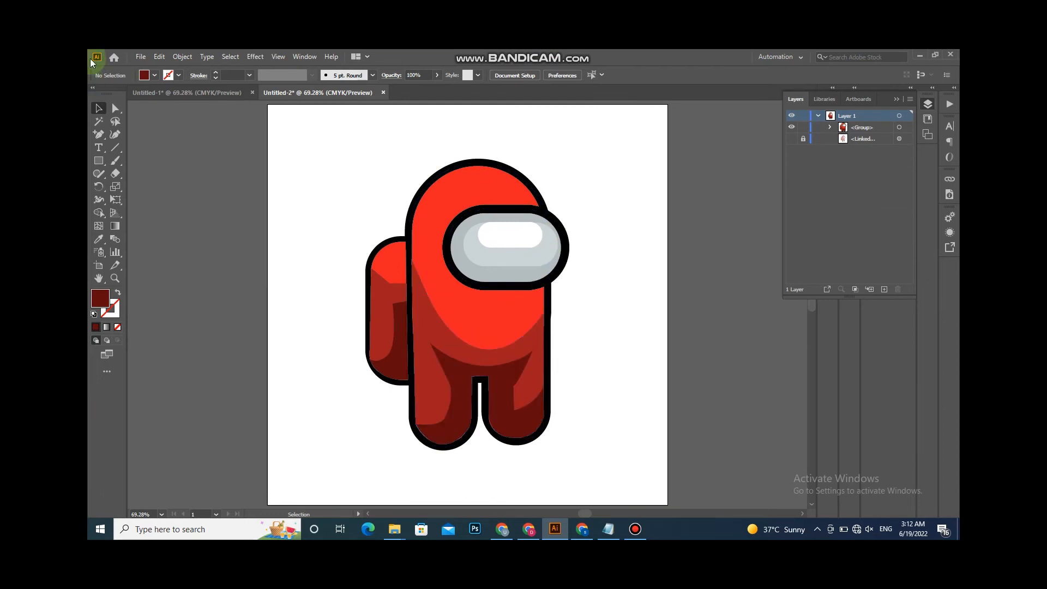
- Export the artwork to the Desktop as a JPEG named nft using artboards, accepting the JPEG options
left_click(140, 57)
mouse_move(201, 249)
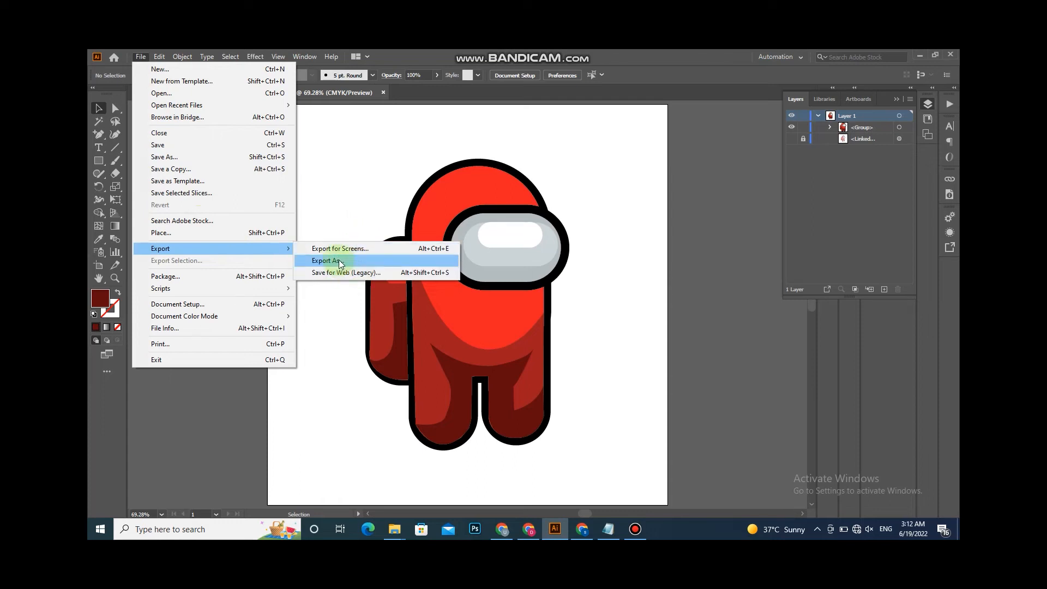
left_click(347, 262)
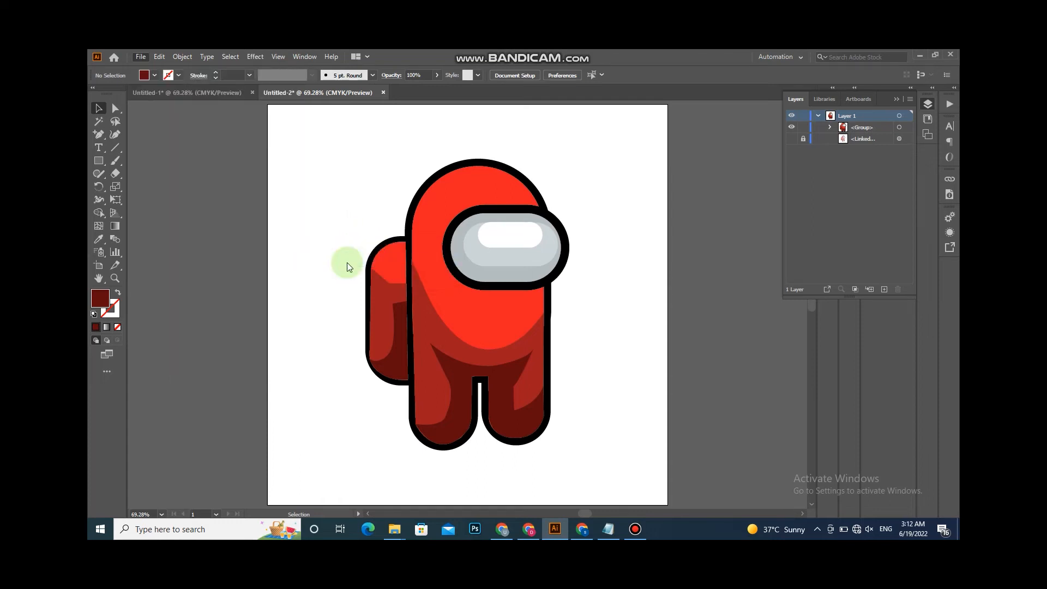
left_click(132, 125)
double_click(203, 244)
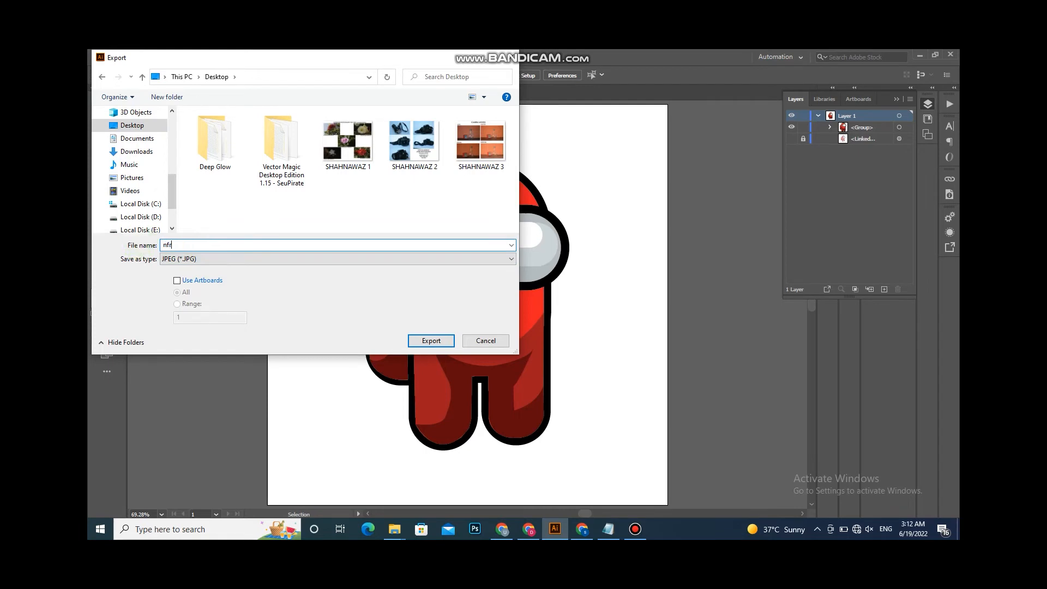
left_click(204, 280)
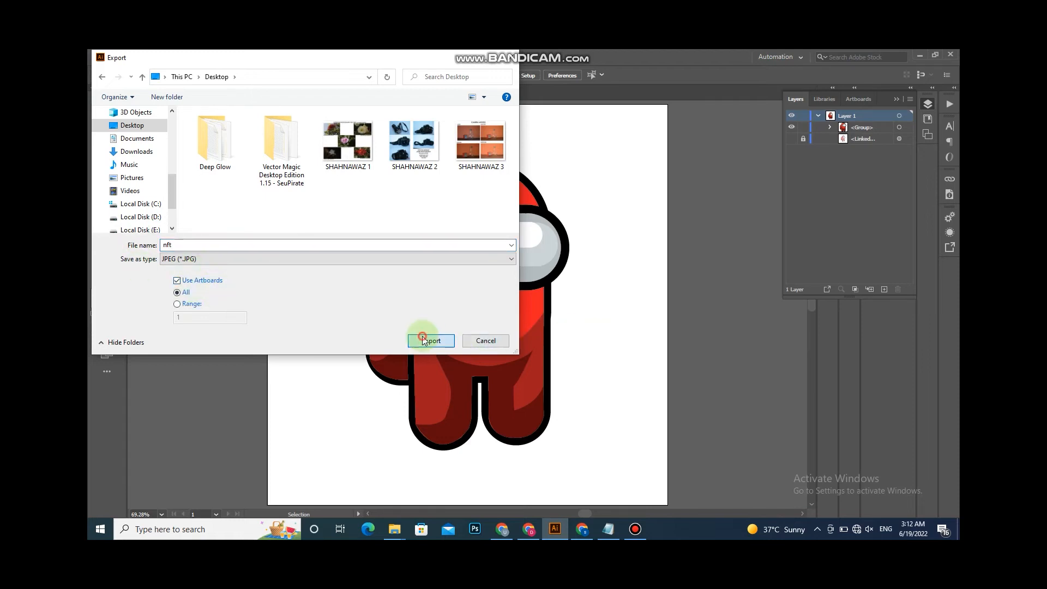
left_click(429, 341)
left_click(506, 274)
left_click(503, 285)
left_click(570, 439)
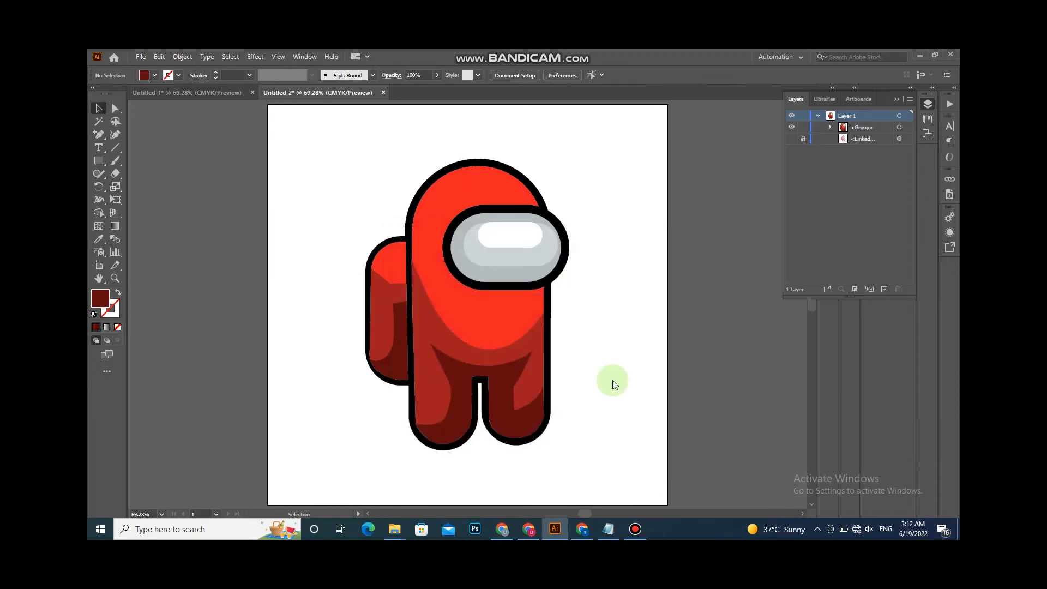
- Bring the exported nft-01 JPEG from the desktop into the Illustrator document
left_click(480, 298)
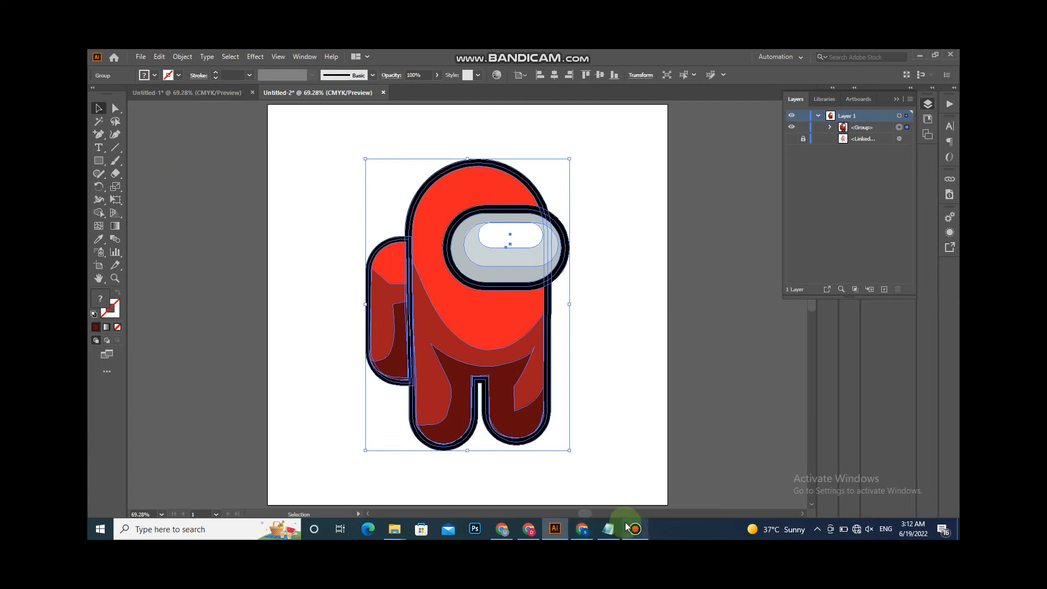
left_click(921, 55)
left_click(922, 55)
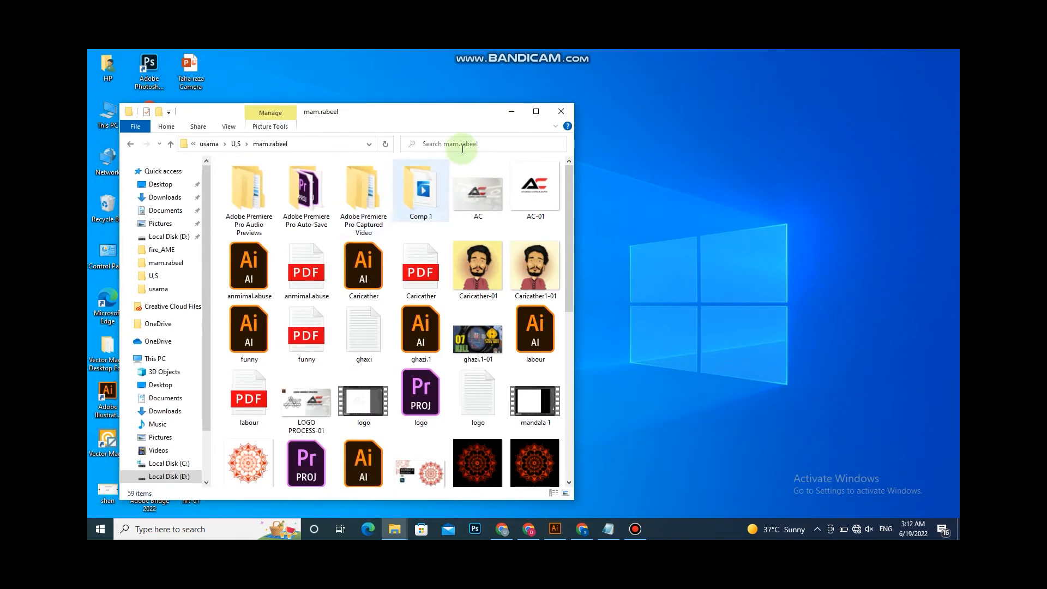
left_click(502, 114)
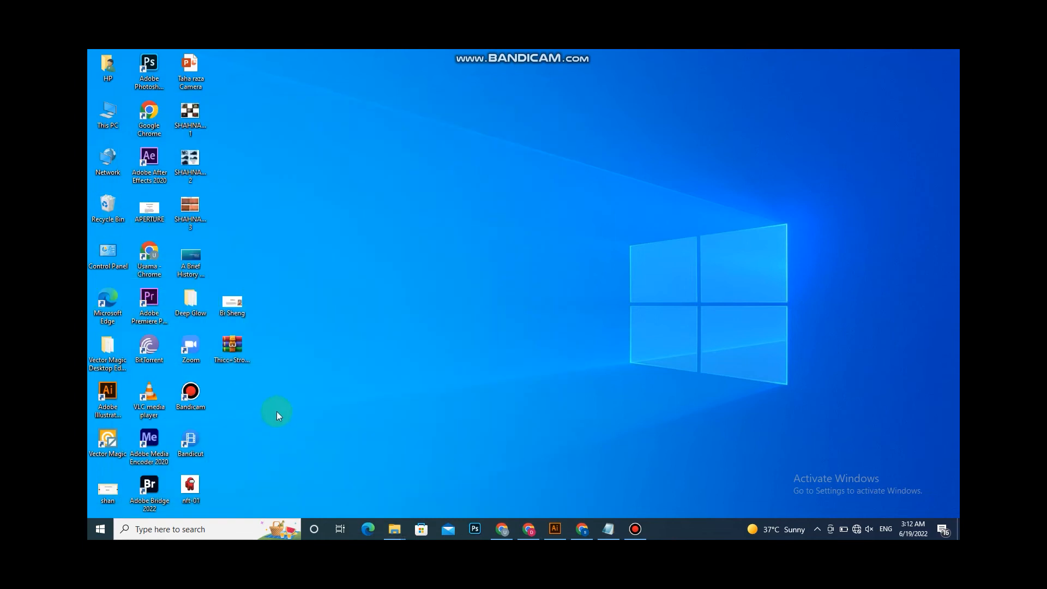
left_click_drag(191, 489, 603, 430)
left_click_drag(559, 530, 615, 329)
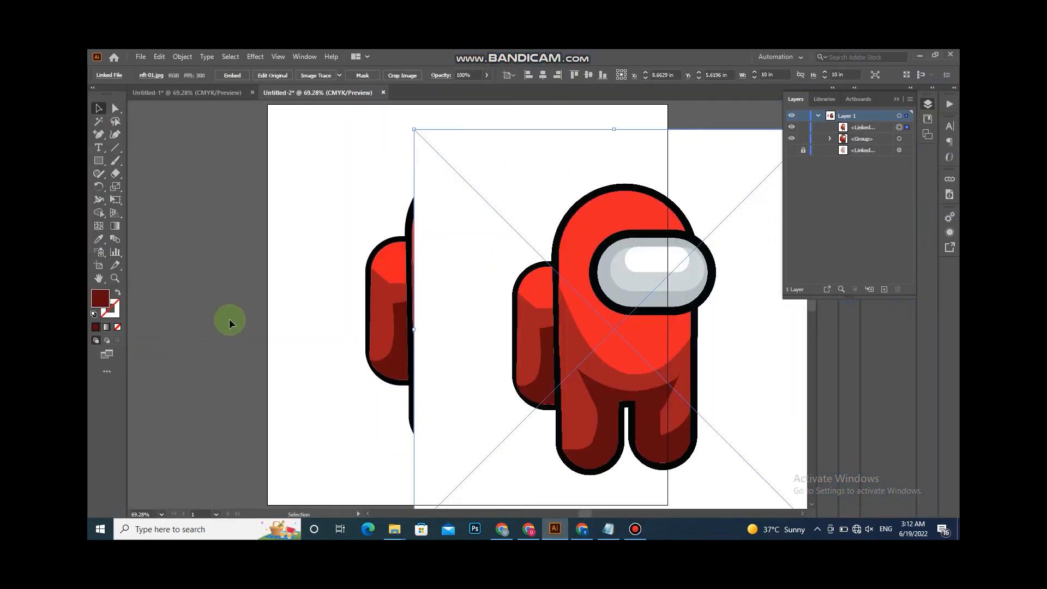
- Hide the vector artwork group and center the placed image on the artboard
left_click(900, 138)
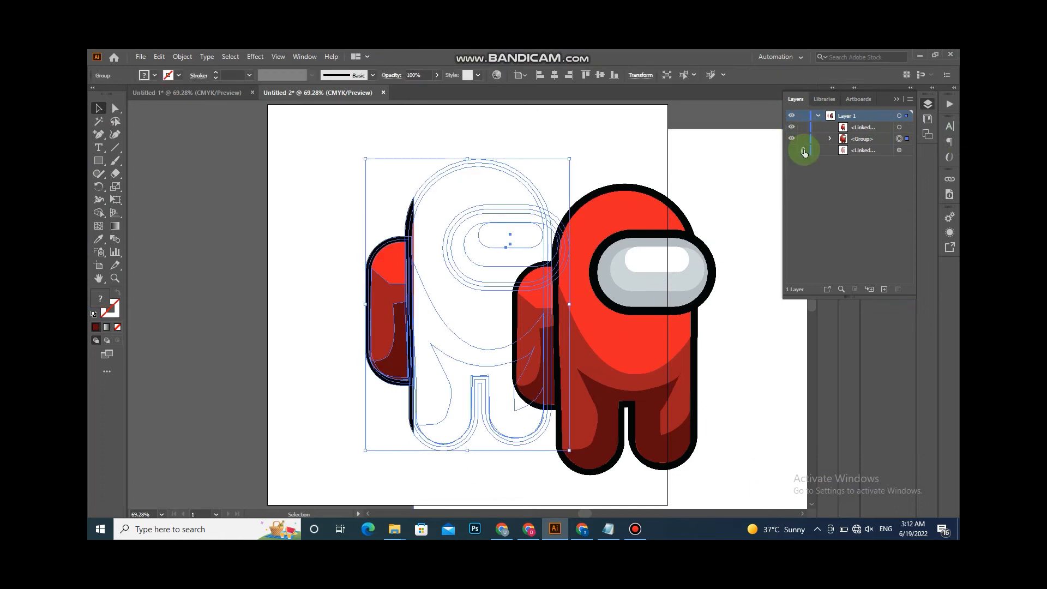
left_click(792, 138)
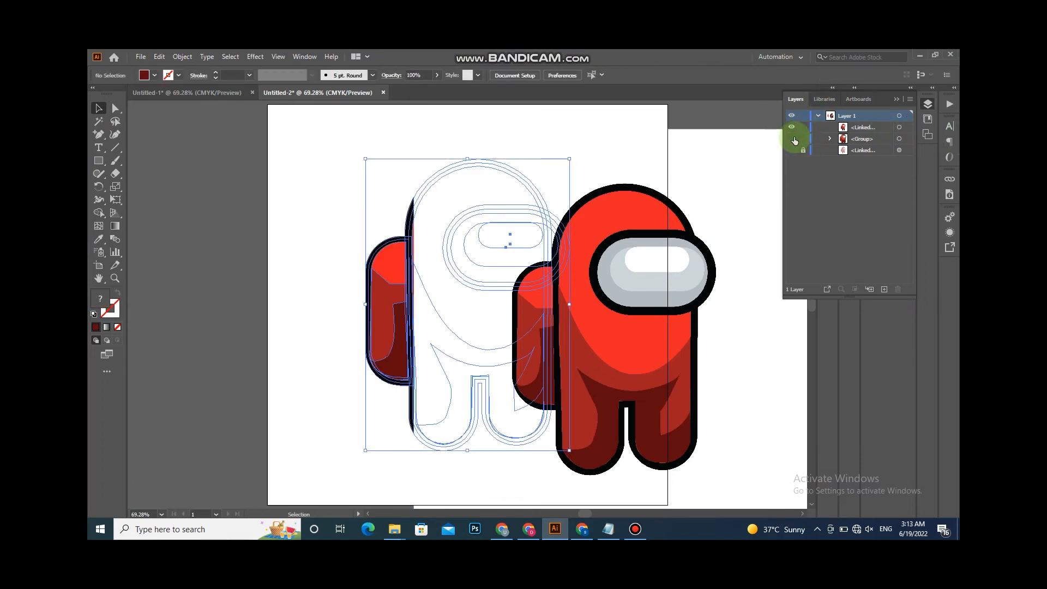
key("ctrl+a")
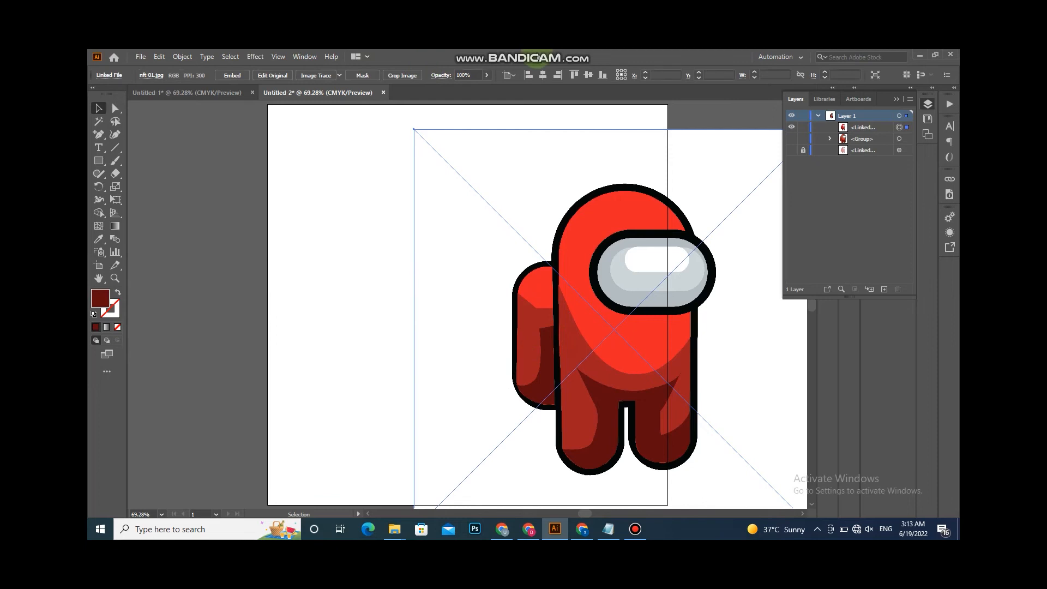
left_click(547, 78)
left_click(588, 75)
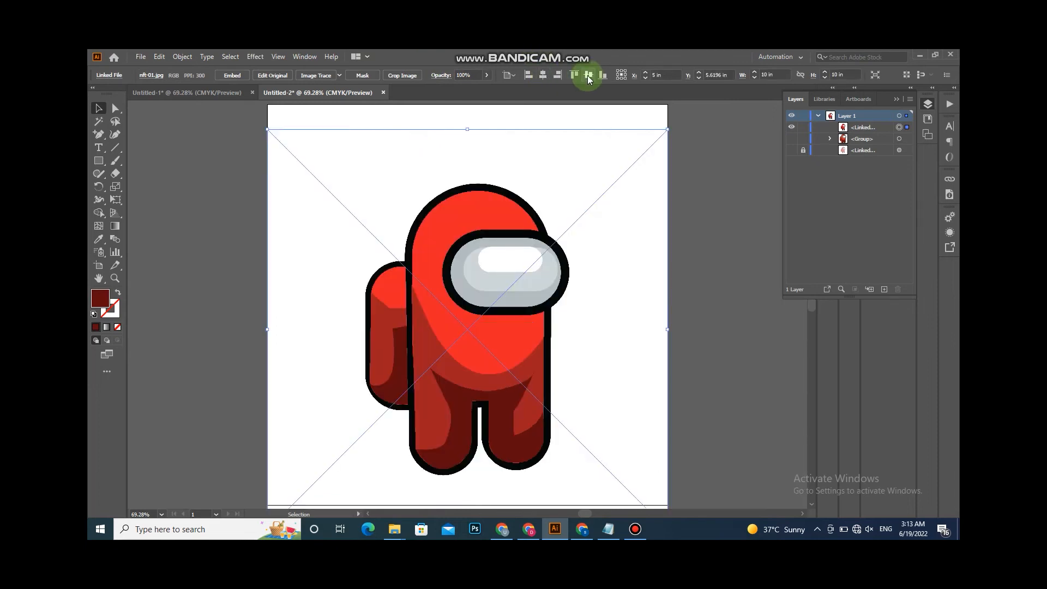
left_click(724, 267)
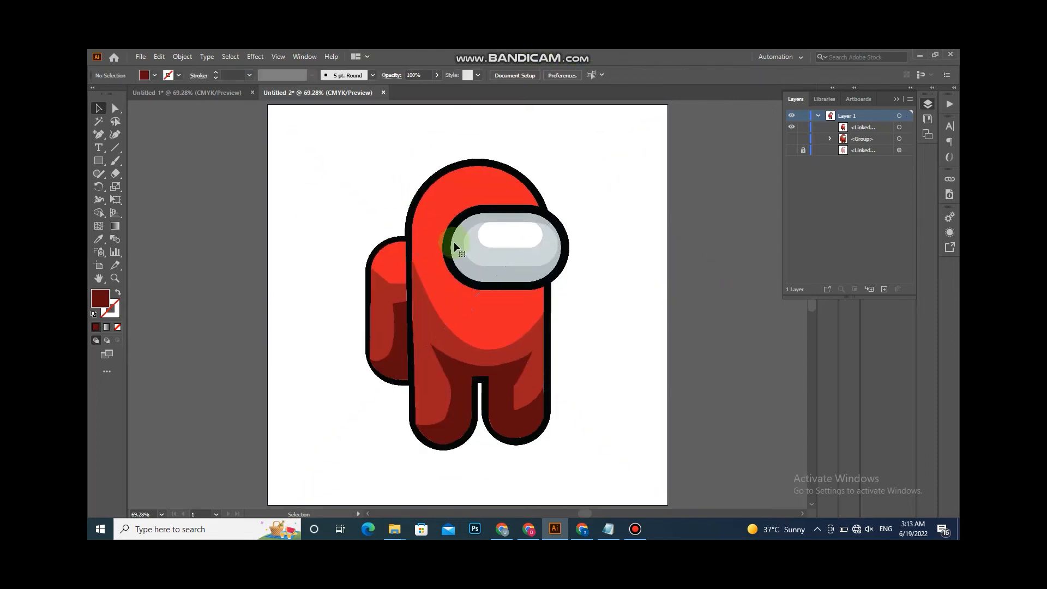
- Rasterize the placed image with CMYK colour, High (300 ppi) resolution and a transparent background
key("ctrl+a")
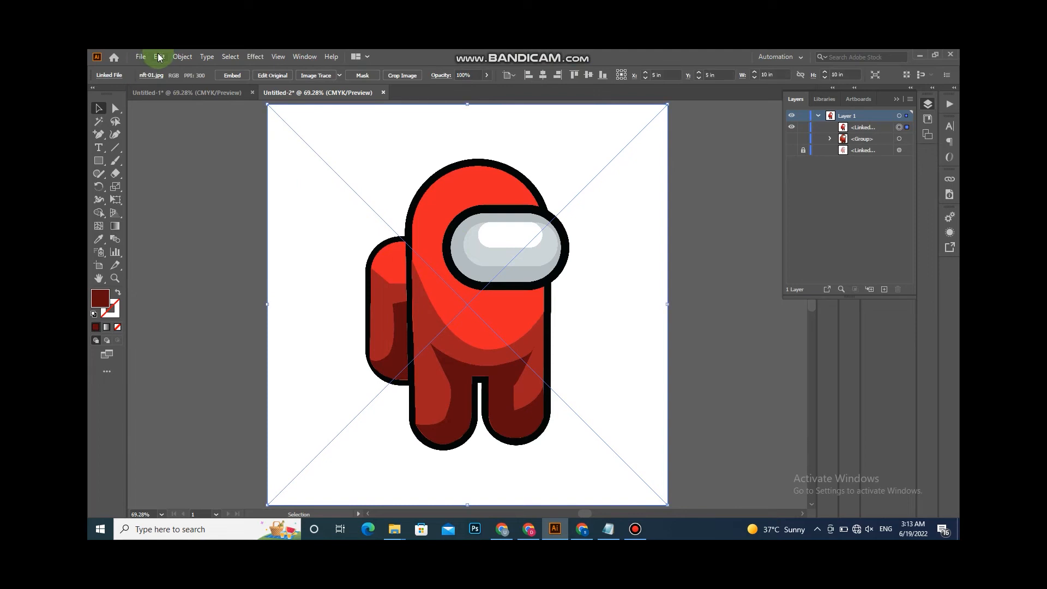
left_click(160, 56)
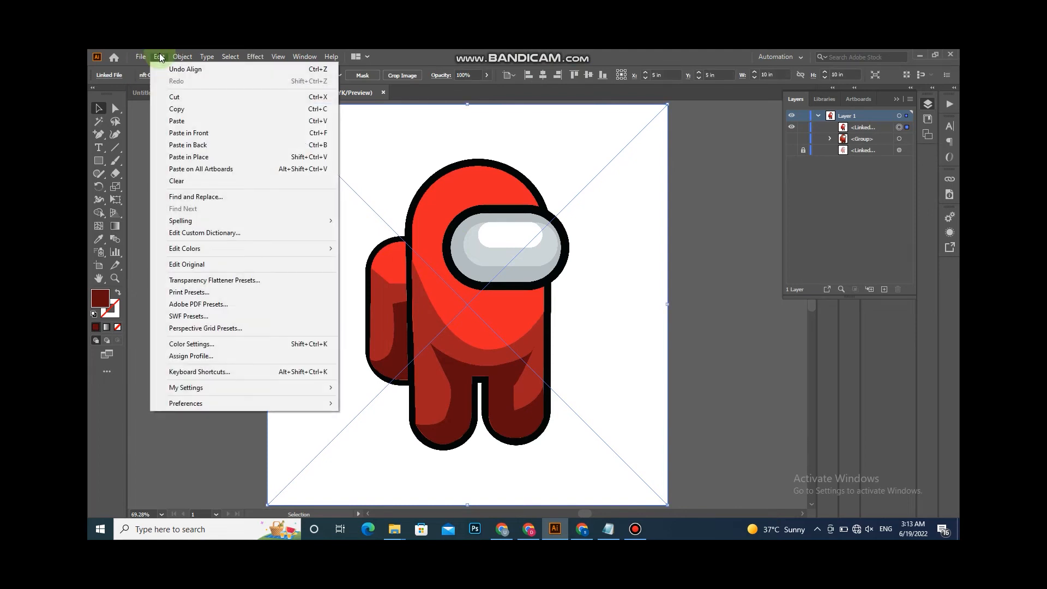
left_click(176, 57)
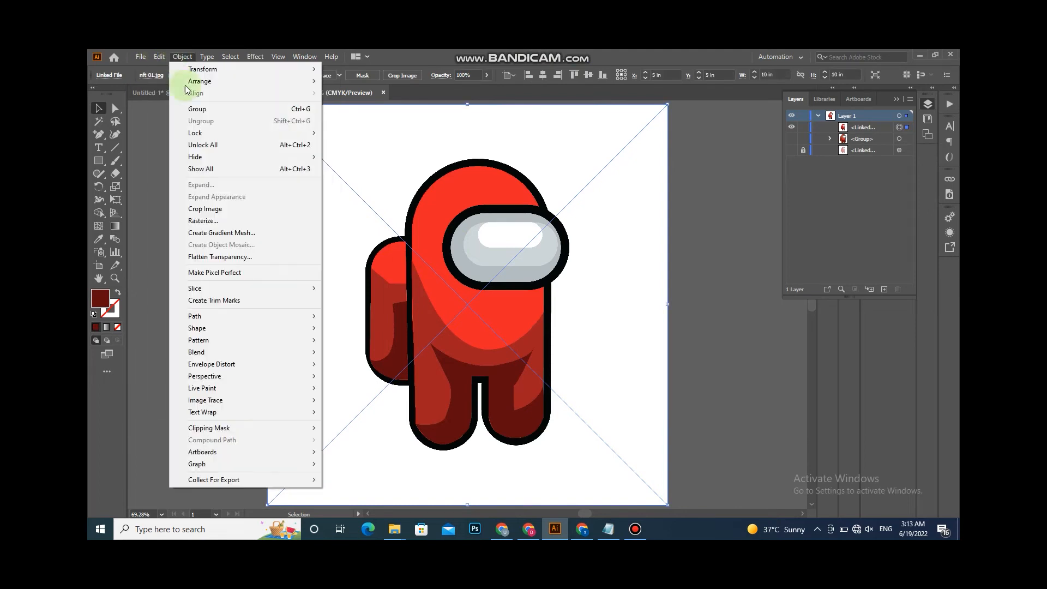
left_click(224, 221)
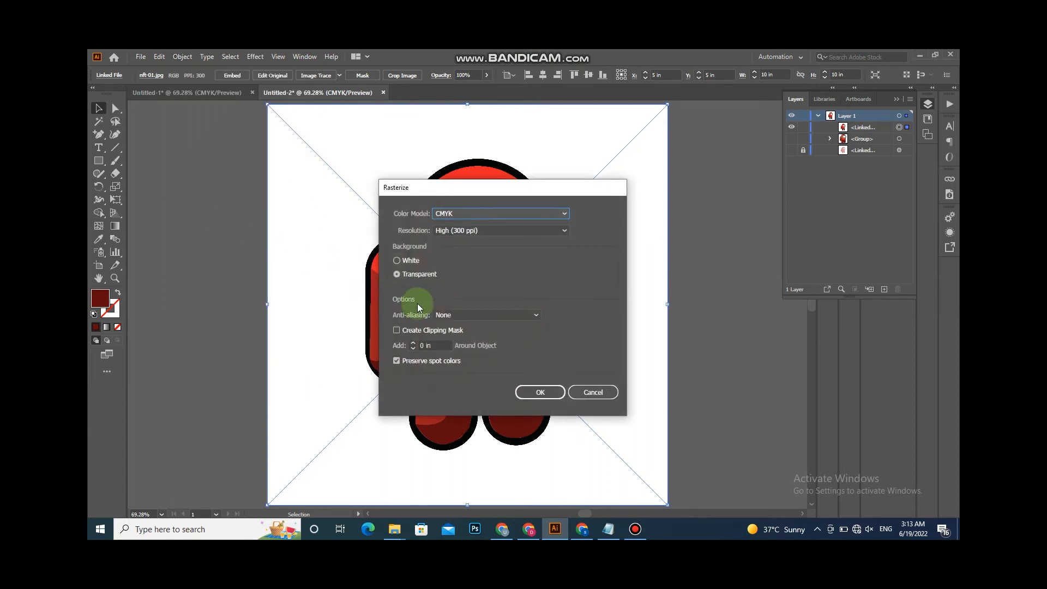
left_click(541, 393)
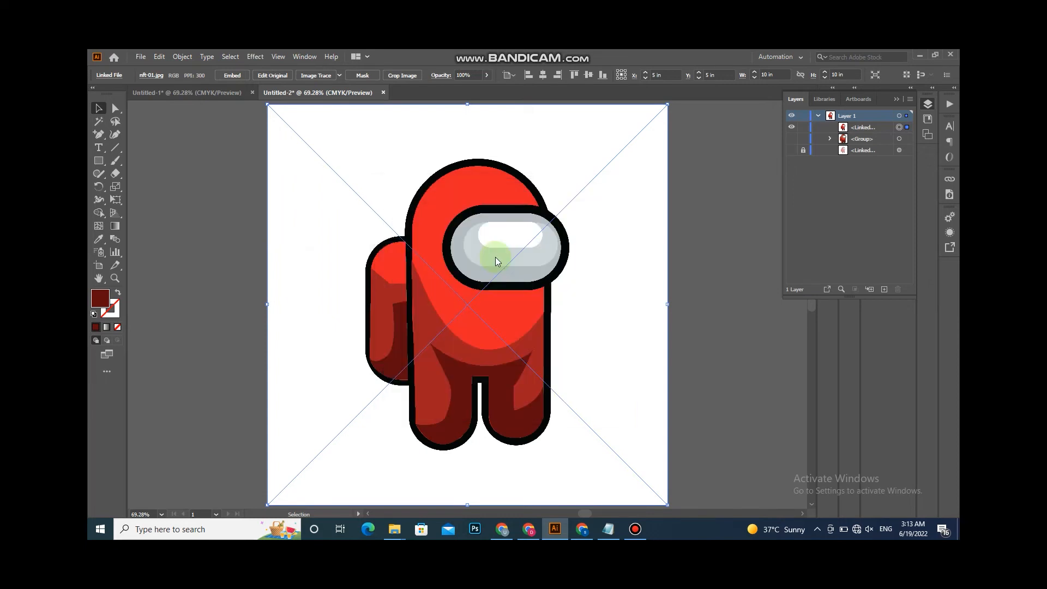
- Create an object mosaic of the rasterized image at 10 in by 10 in with 60 by 60 tiles, then deselect
left_click(138, 57)
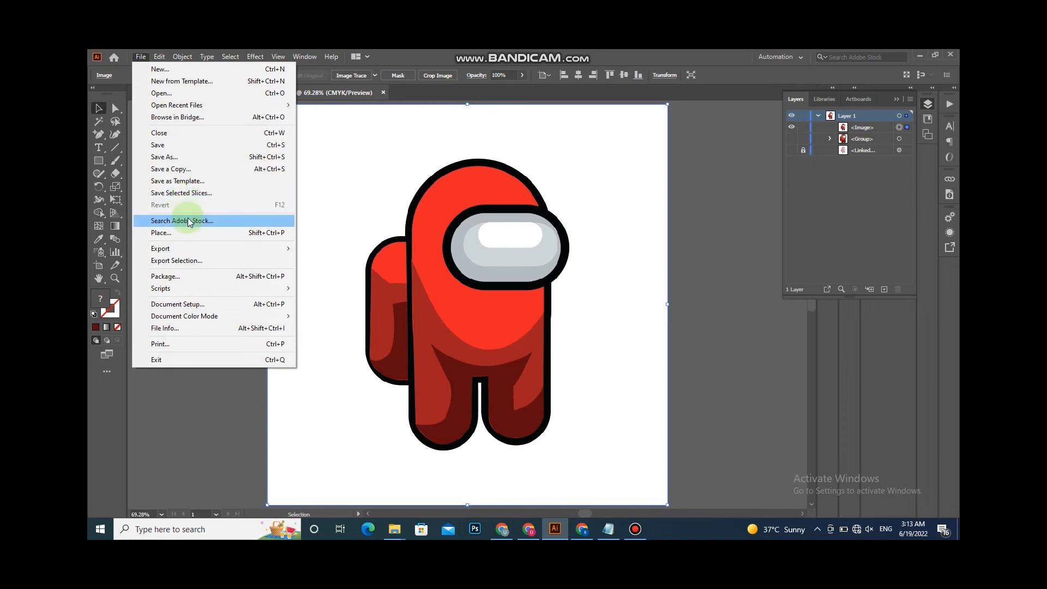
mouse_move(177, 58)
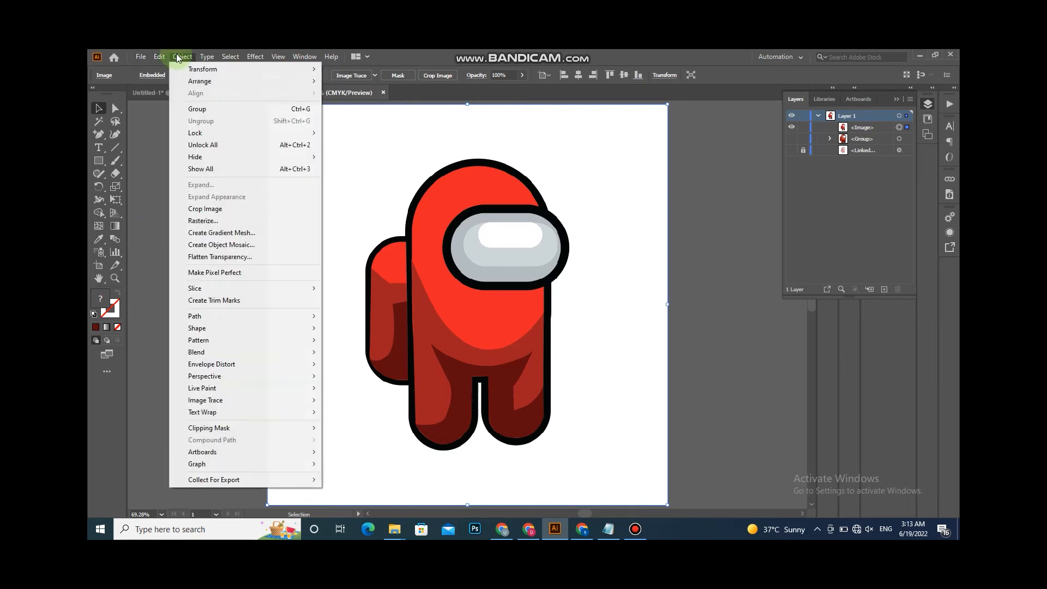
left_click(221, 244)
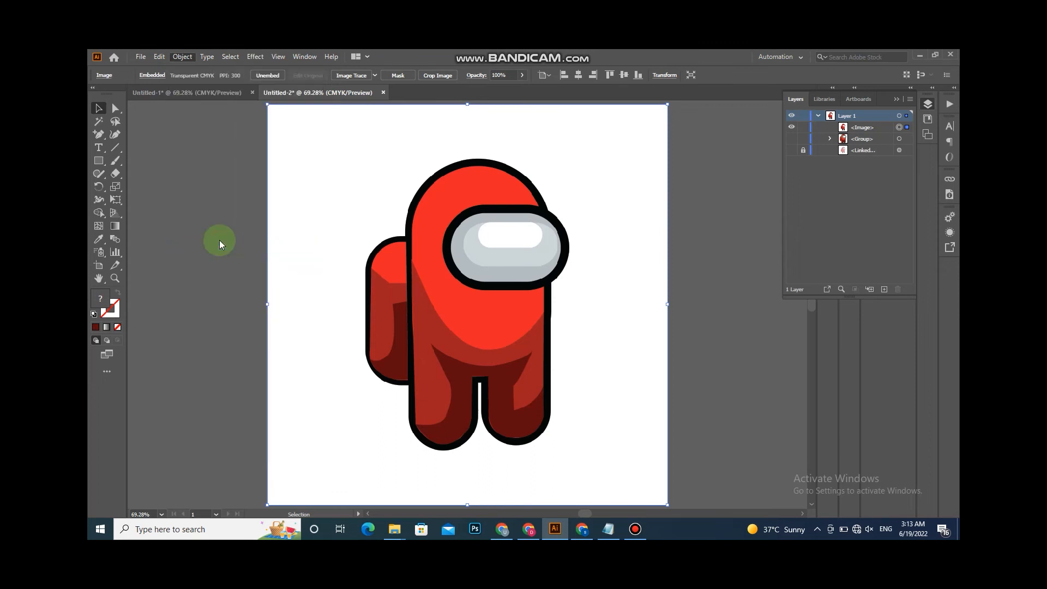
left_click(545, 274)
double_click(543, 274)
double_click(545, 291)
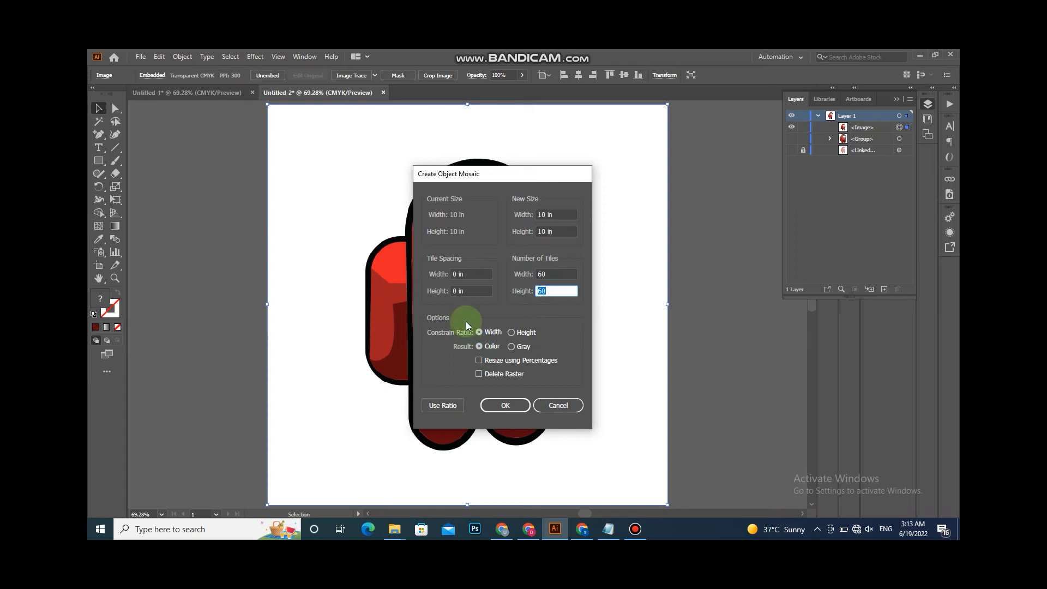
double_click(560, 214)
double_click(540, 232)
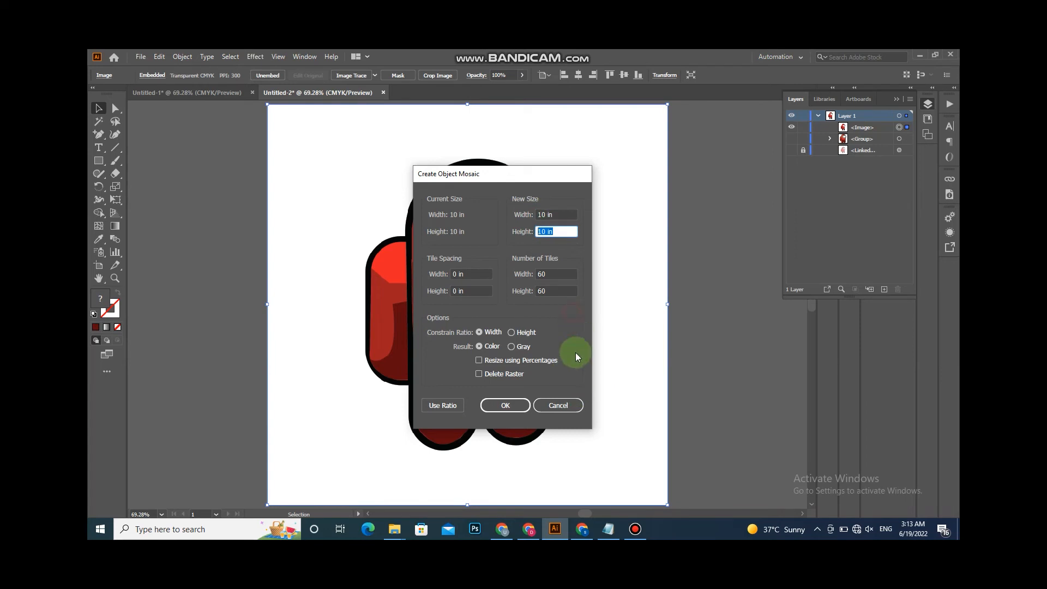
left_click(506, 406)
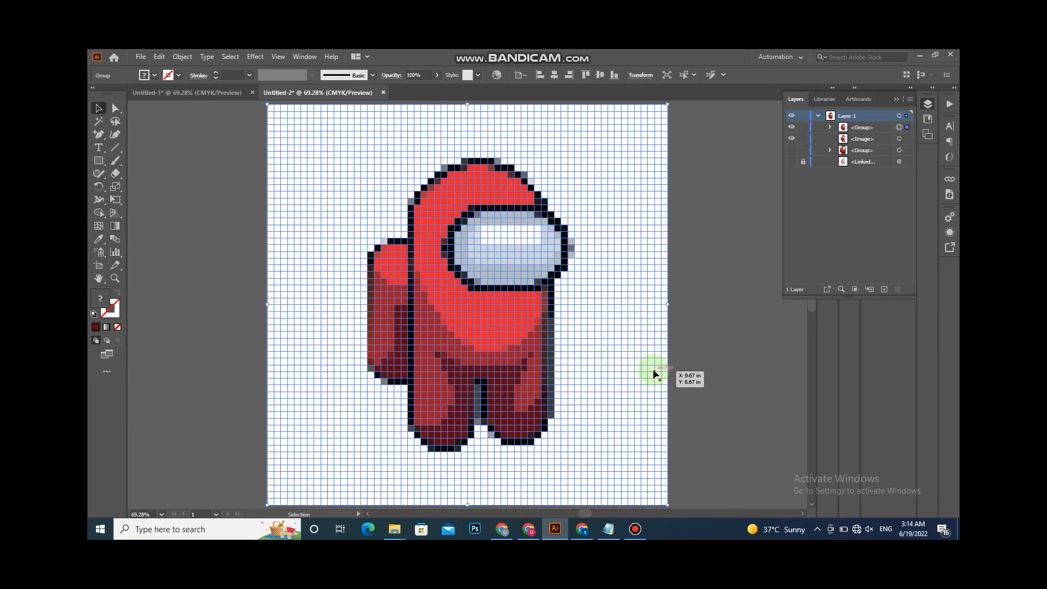
left_click(185, 193)
left_click(118, 113)
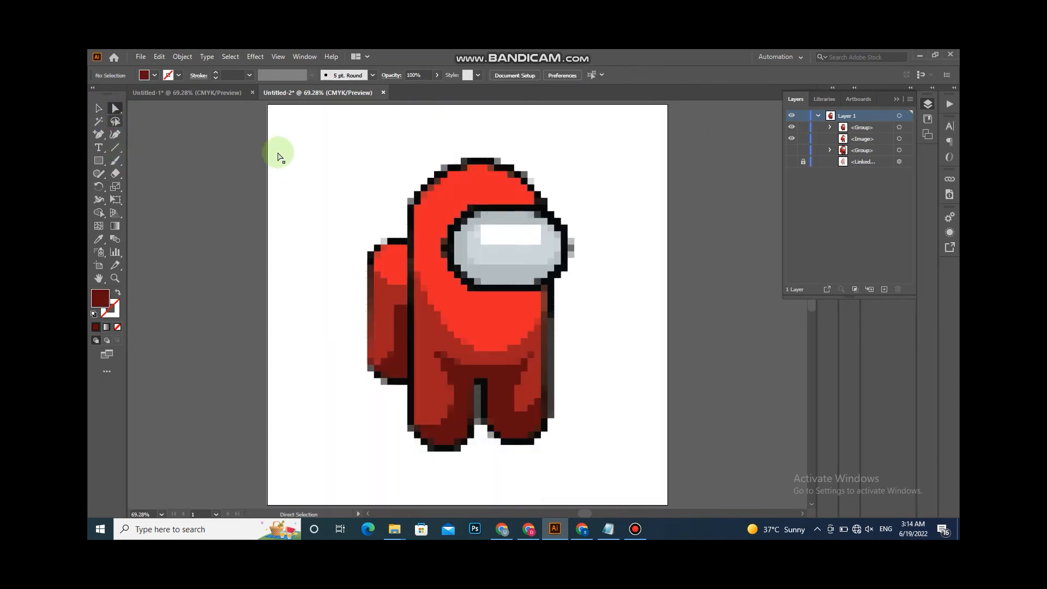
- Select all the mosaic tiles and give them a 1 pt stroke, then deselect
left_click(98, 108)
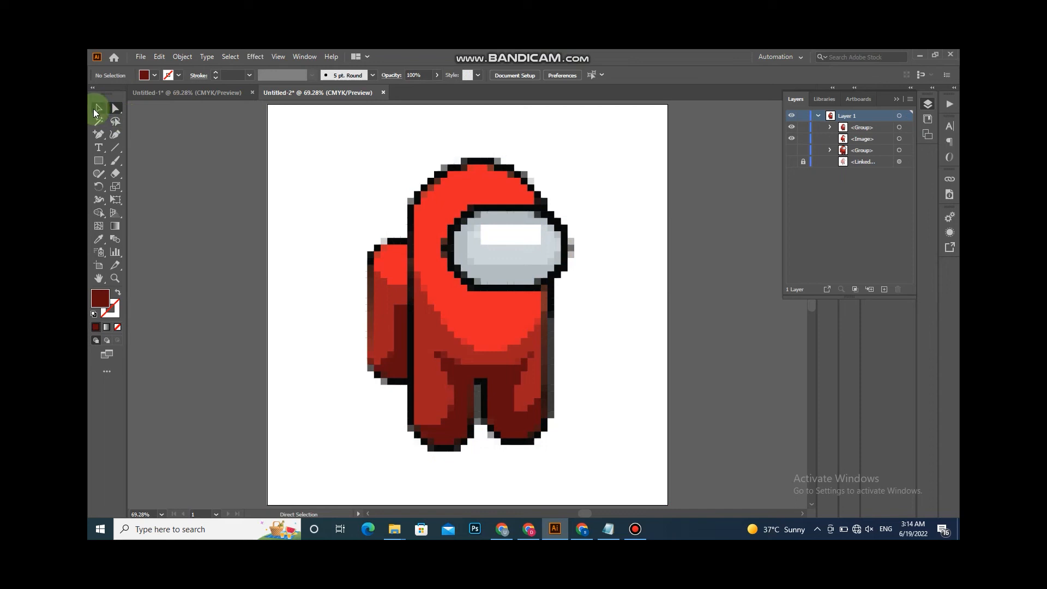
left_click(276, 109)
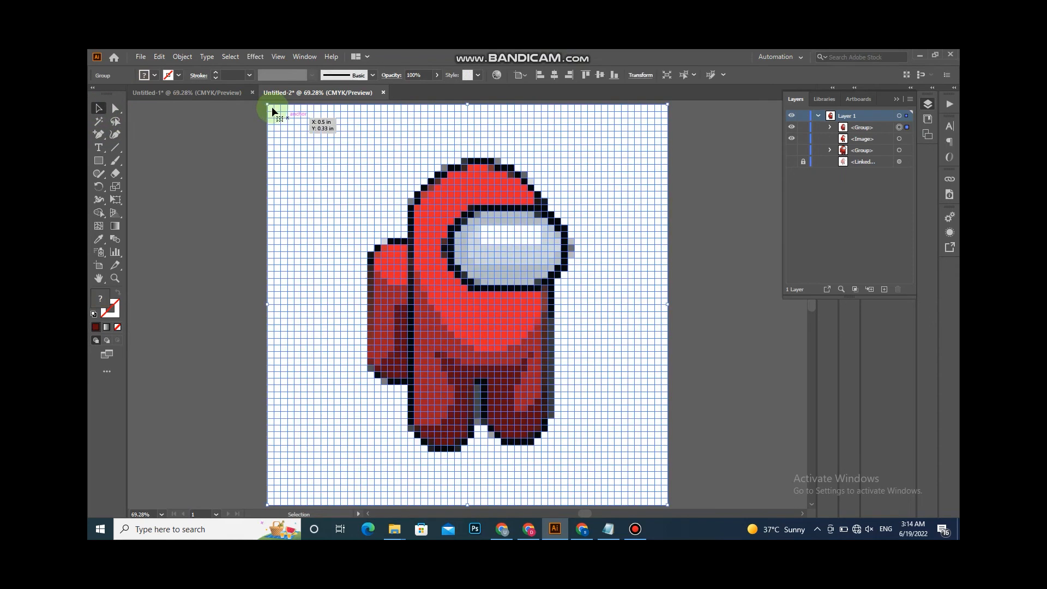
left_click(214, 185)
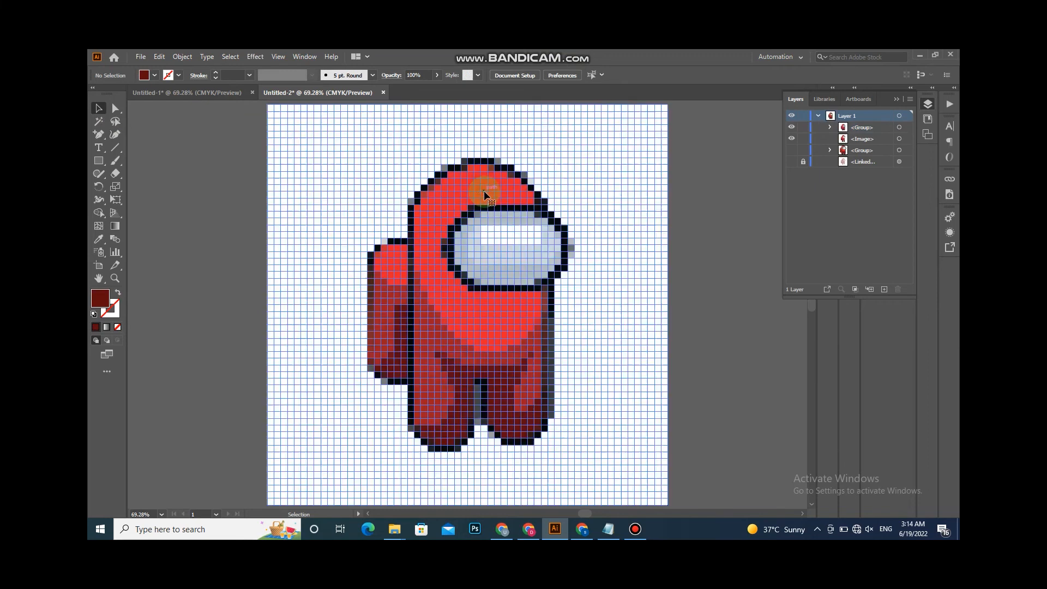
key("ctrl+a")
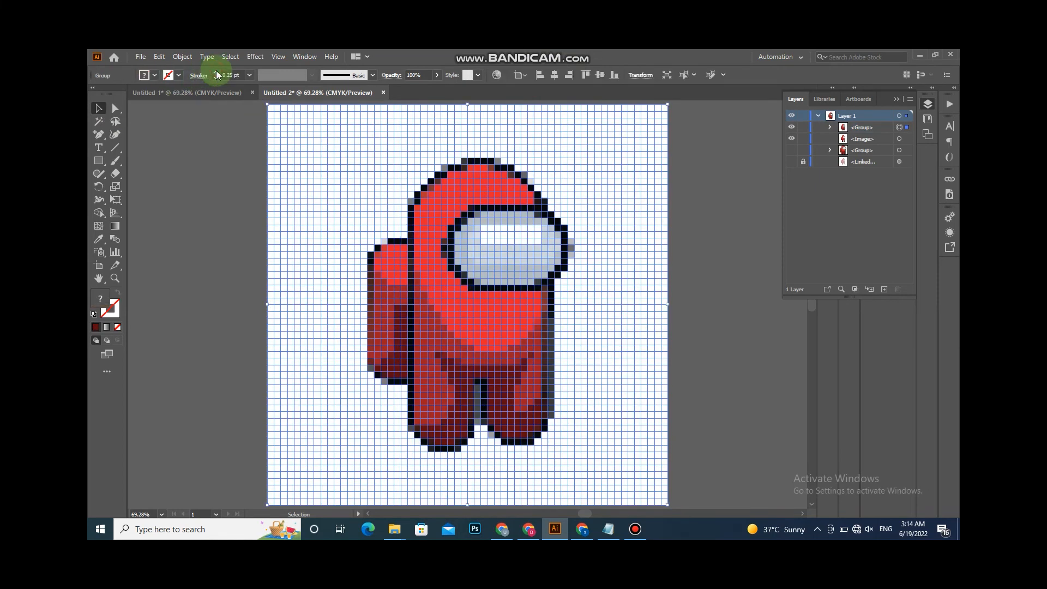
left_click(215, 72)
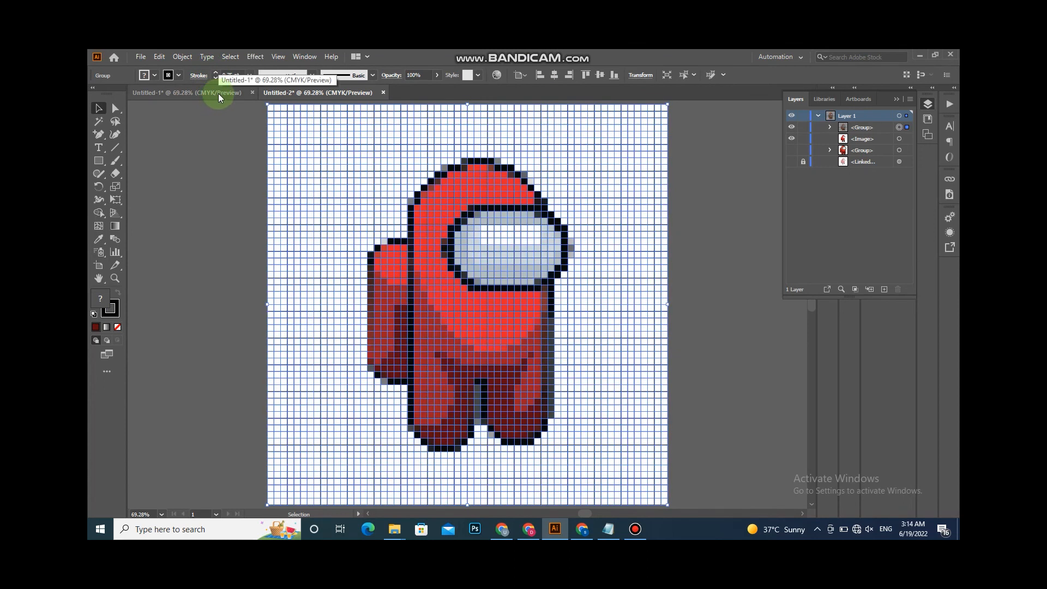
left_click(216, 73)
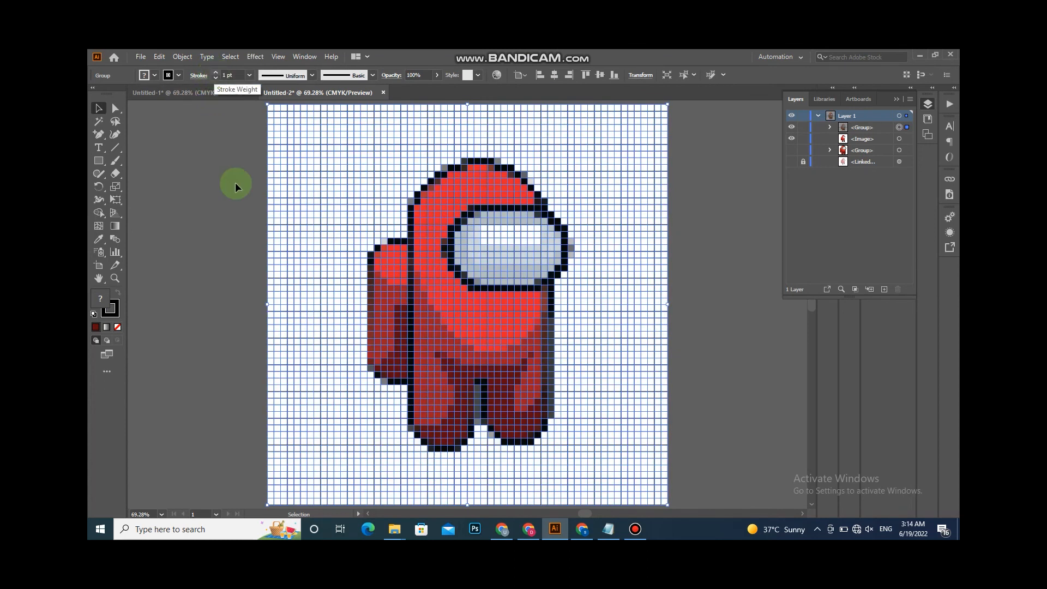
left_click(231, 168)
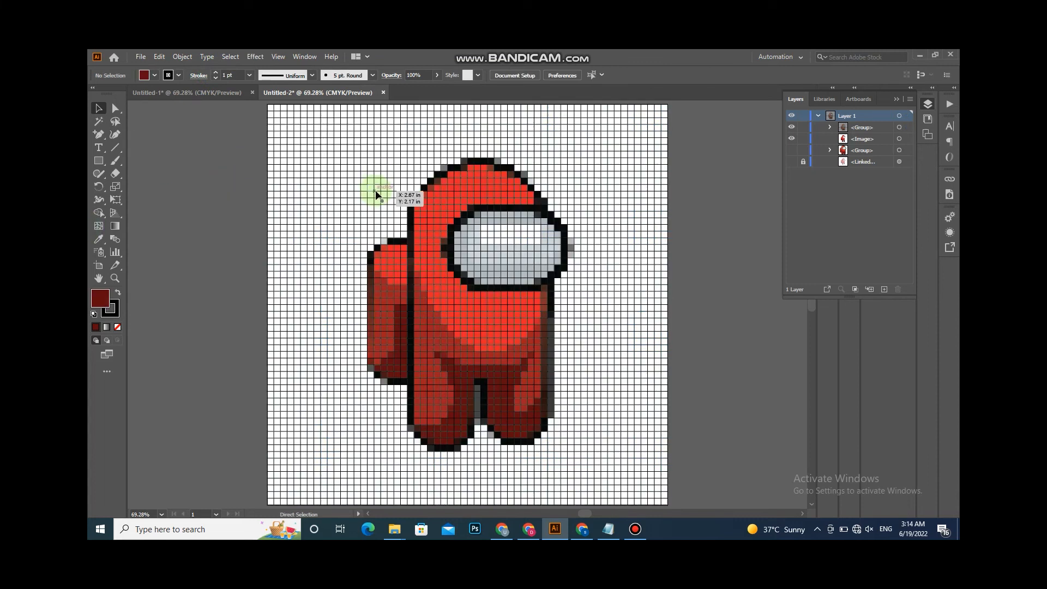
- Enter the mosaic group in isolation and delete the empty background tile rows above the character
double_click(274, 110)
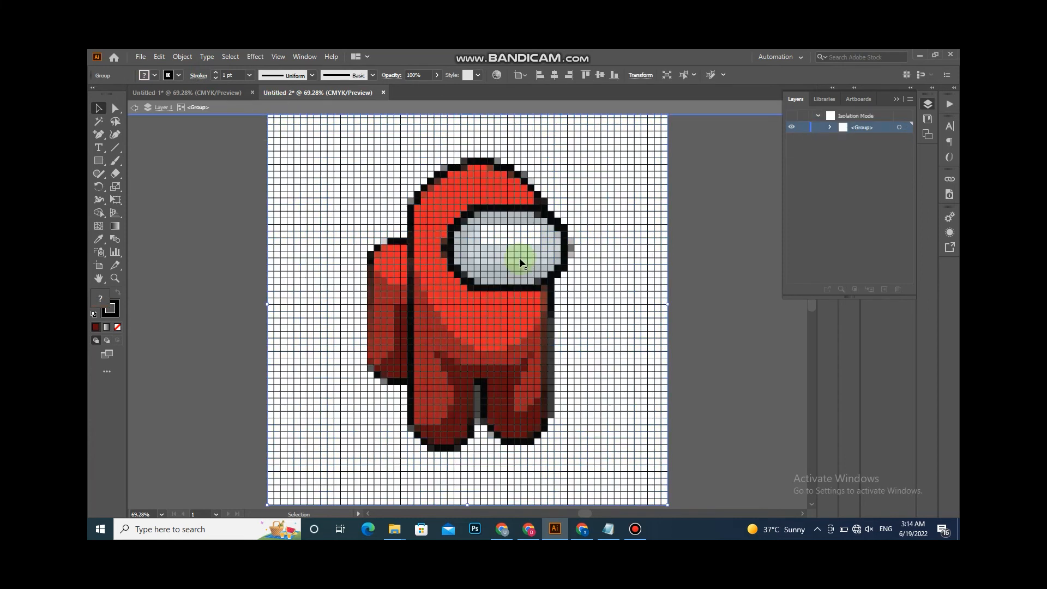
left_click(767, 349)
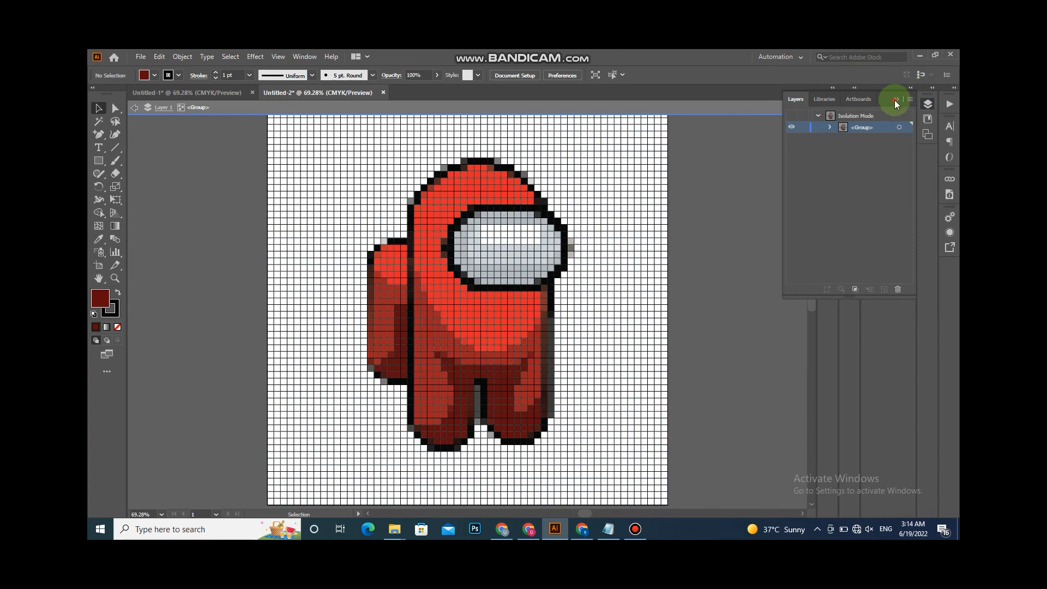
left_click(806, 107)
left_click(807, 103)
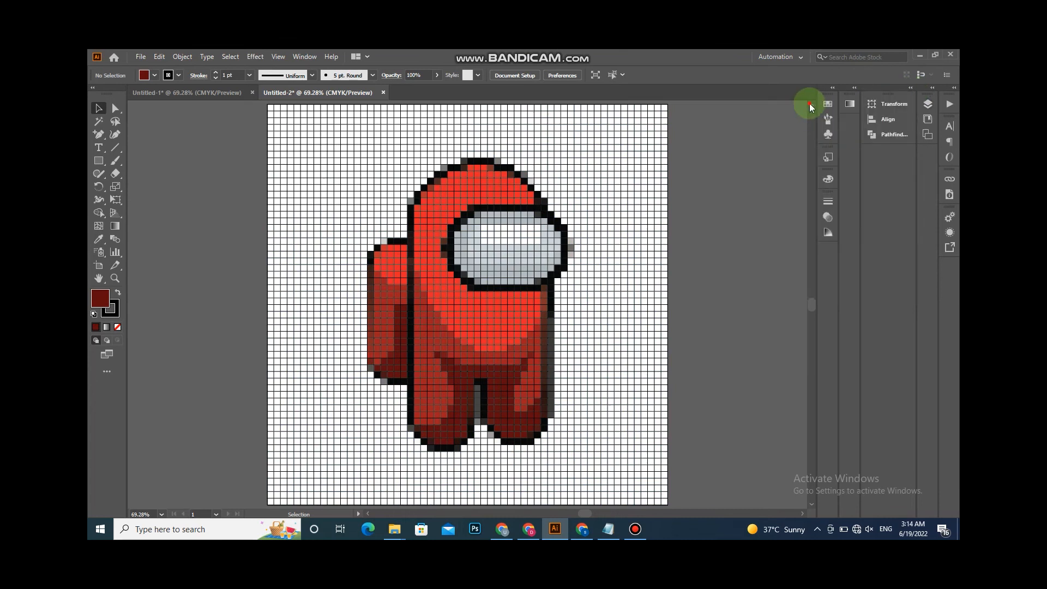
scroll(299, 220, "up", 3)
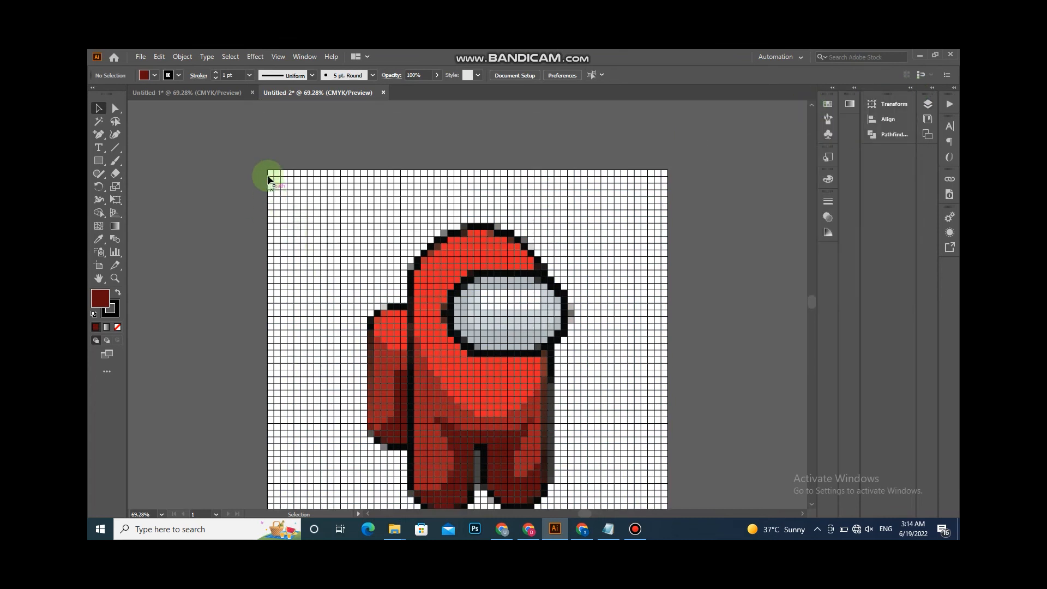
double_click(268, 176)
left_click(271, 172)
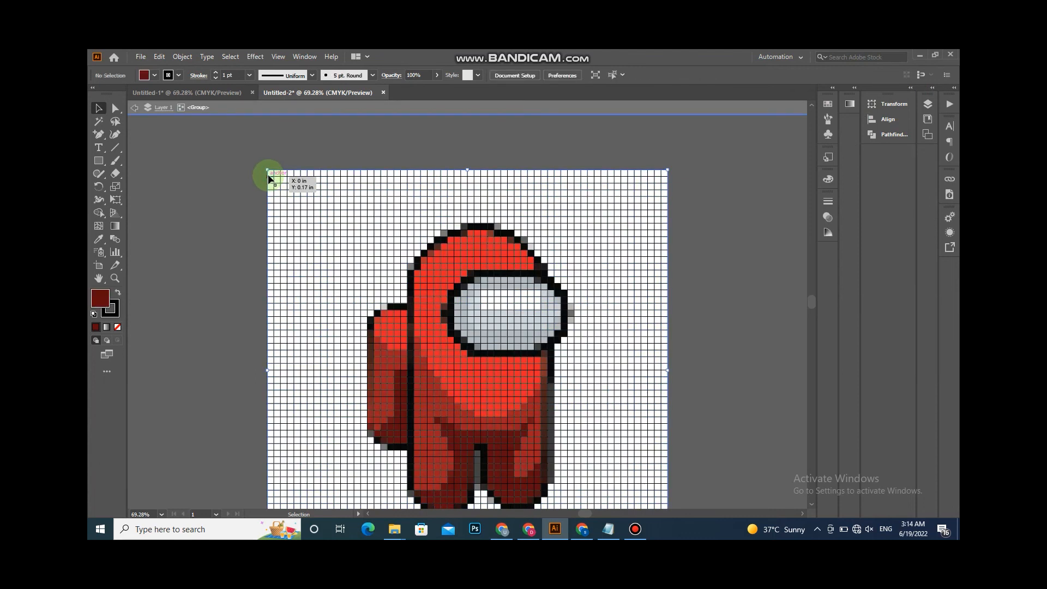
left_click_drag(406, 201, 684, 217)
key("Delete")
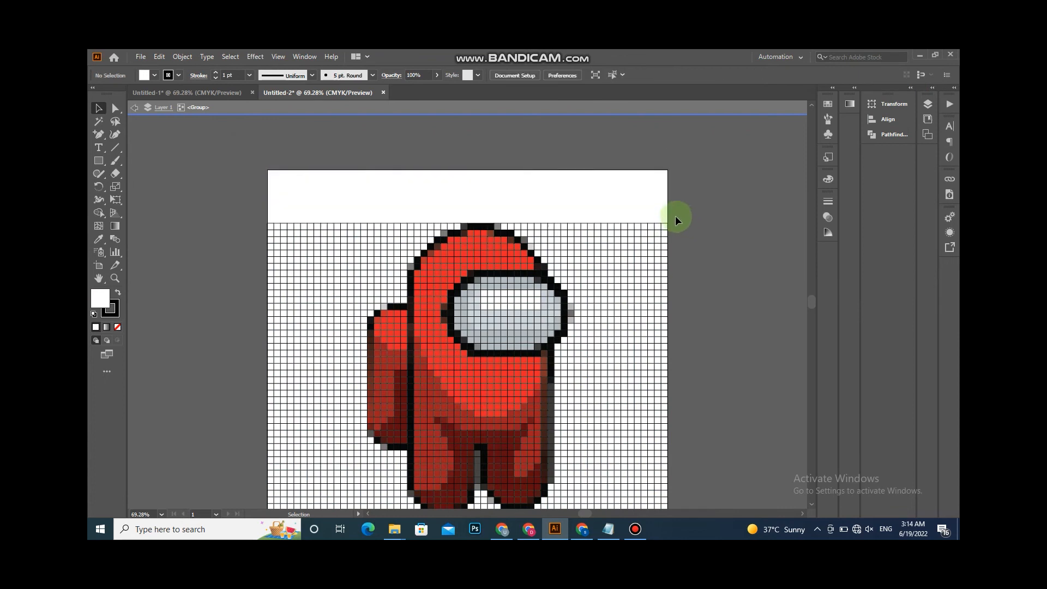
- Delete the empty background tile columns to the right of the character
left_click_drag(595, 217, 683, 498)
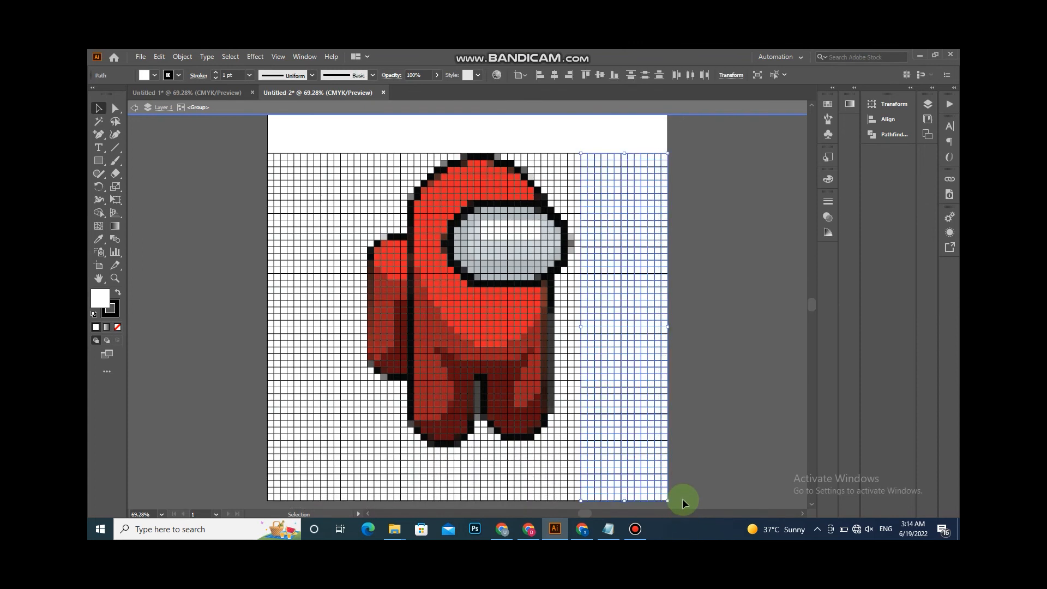
key("Delete")
left_click_drag(569, 167, 595, 210)
key("Delete")
- Delete the remaining empty background tiles to the left of and below the character
key("Delete")
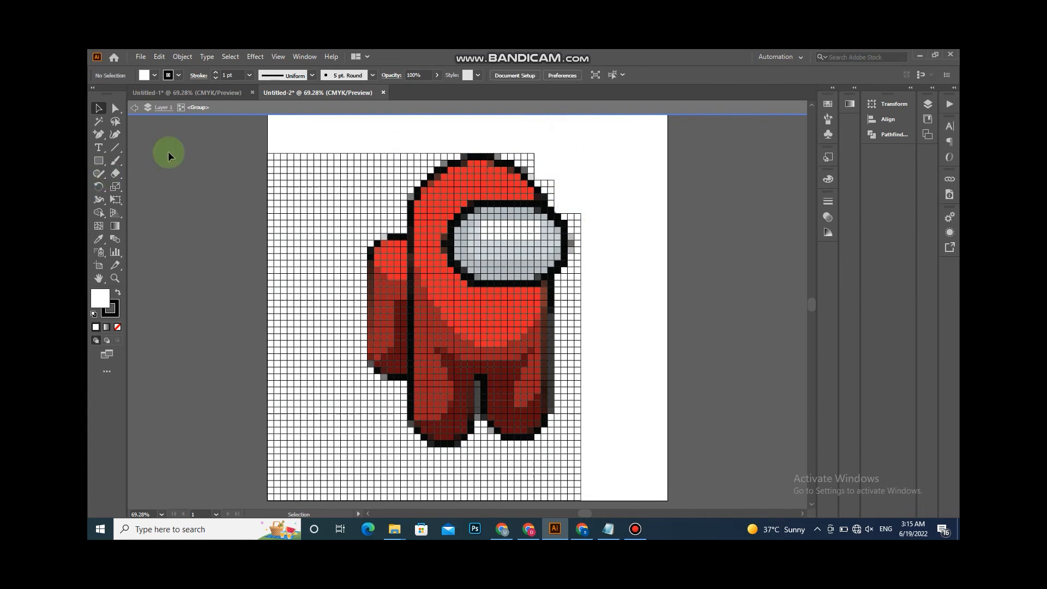
left_click_drag(240, 136, 362, 493)
key("Delete")
left_click_drag(386, 404, 376, 428)
key("Delete")
left_click_drag(352, 351, 409, 470)
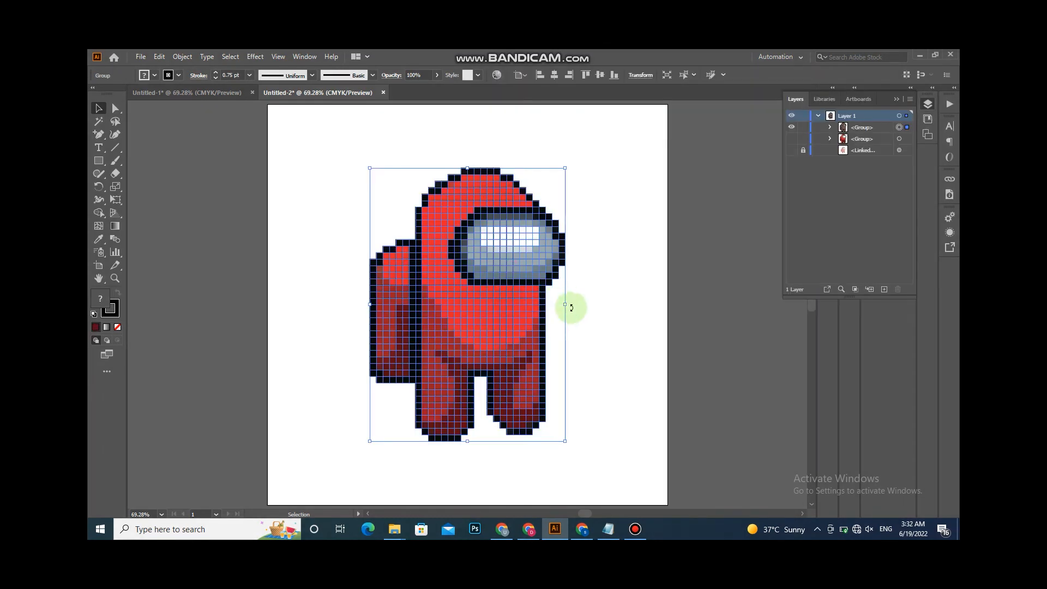
- Move the pixel mosaic to the right side of the artboard and bring the vector character back beside it on the left
mouse_move(564, 307)
left_mouse_down()
mouse_move(532, 306)
mouse_move(567, 303)
mouse_move(561, 293)
mouse_move(574, 305)
left_mouse_up()
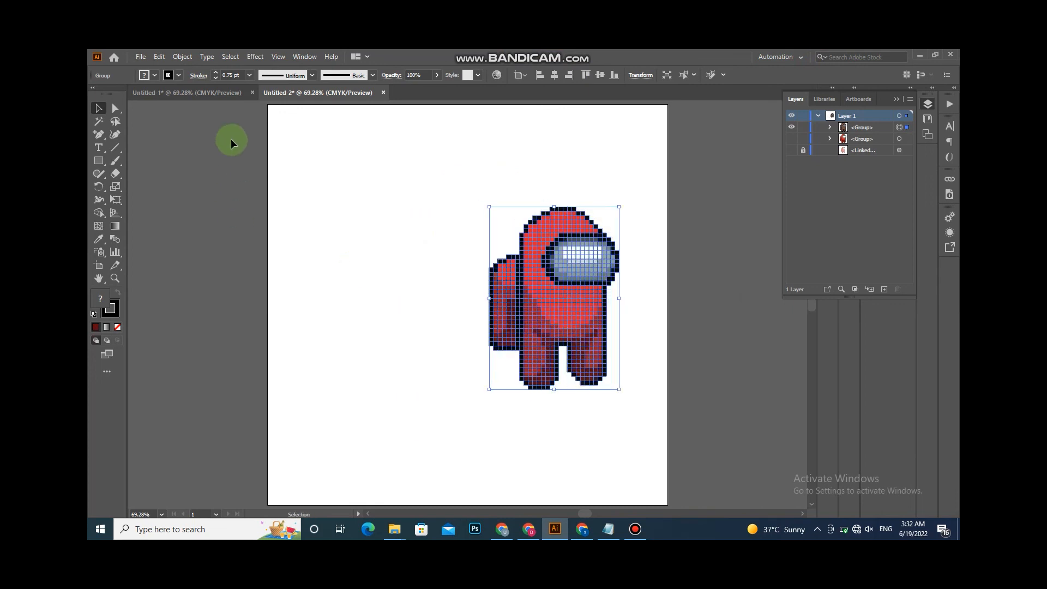
left_click(208, 97)
left_click_drag(375, 305, 431, 299)
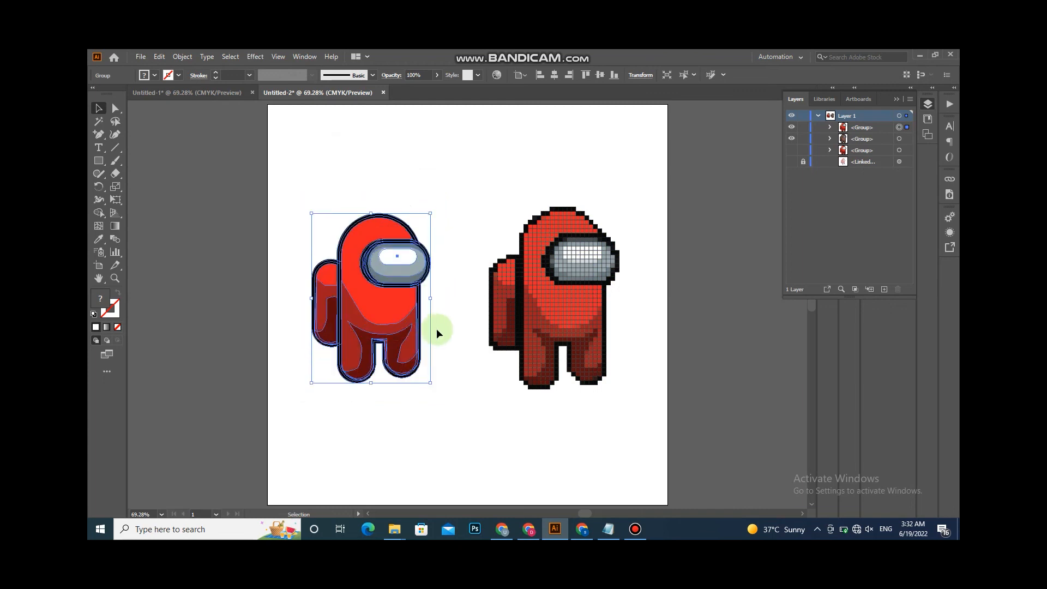
left_click(451, 353)
- Align both characters by their vertical centres and resize the vector character to about 3.18 in by 4.55 in
left_click_drag(303, 216, 544, 318)
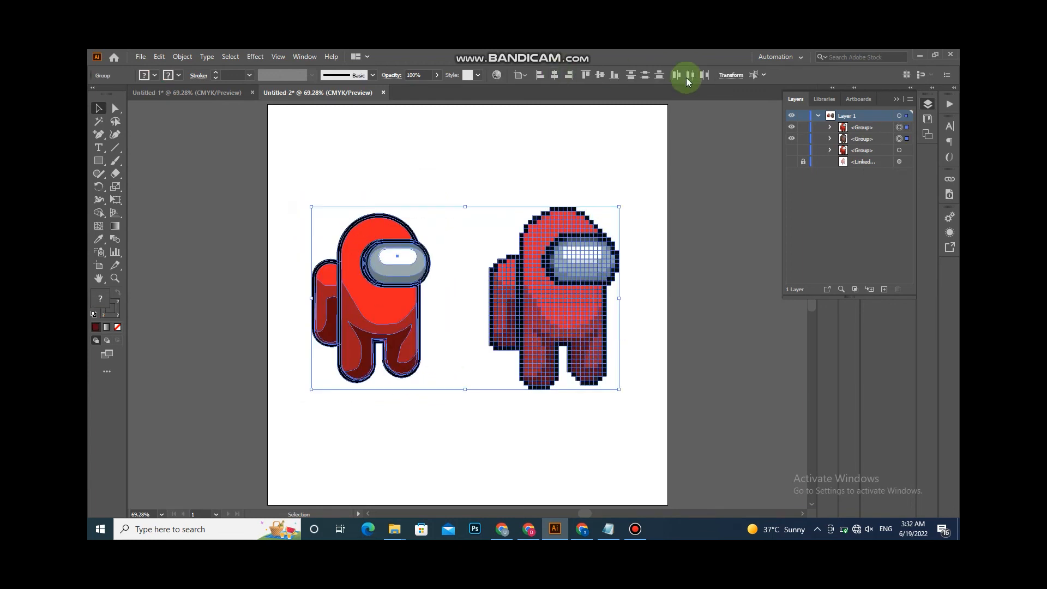
left_click(602, 78)
left_click(578, 136)
left_click(384, 361)
left_click_drag(429, 389, 435, 396)
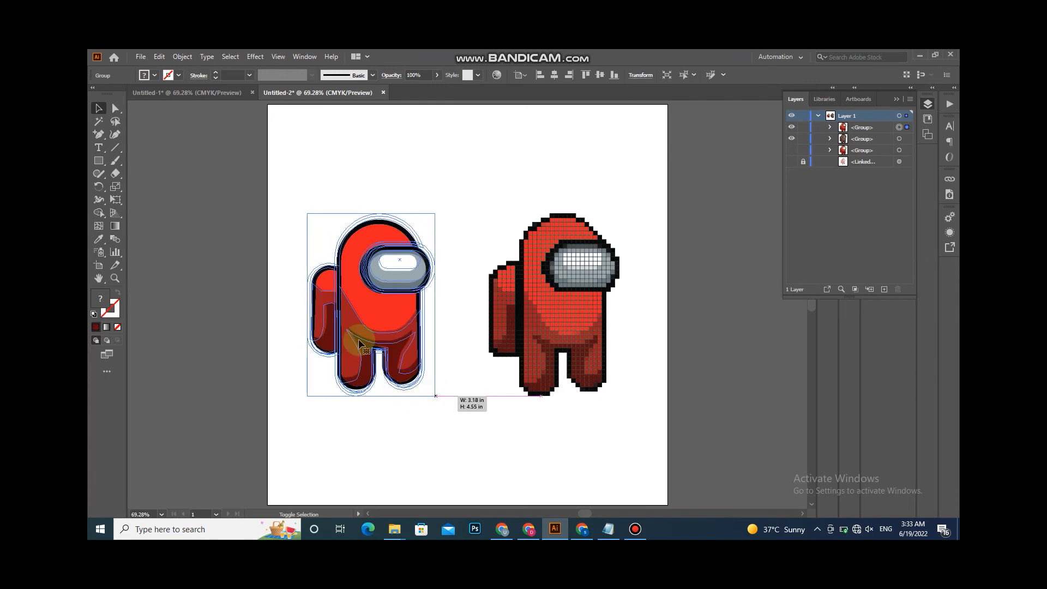
- Align the two characters again, group them and center the group horizontally on the artboard
left_click(591, 306, "shift")
left_click(597, 75)
key("ctrl+g")
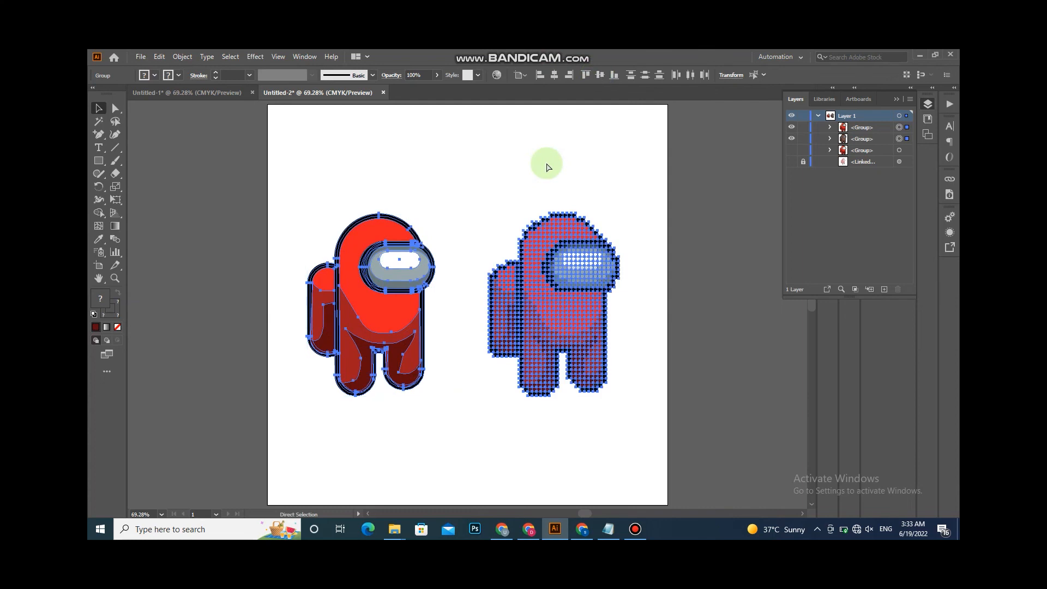
left_click(555, 75)
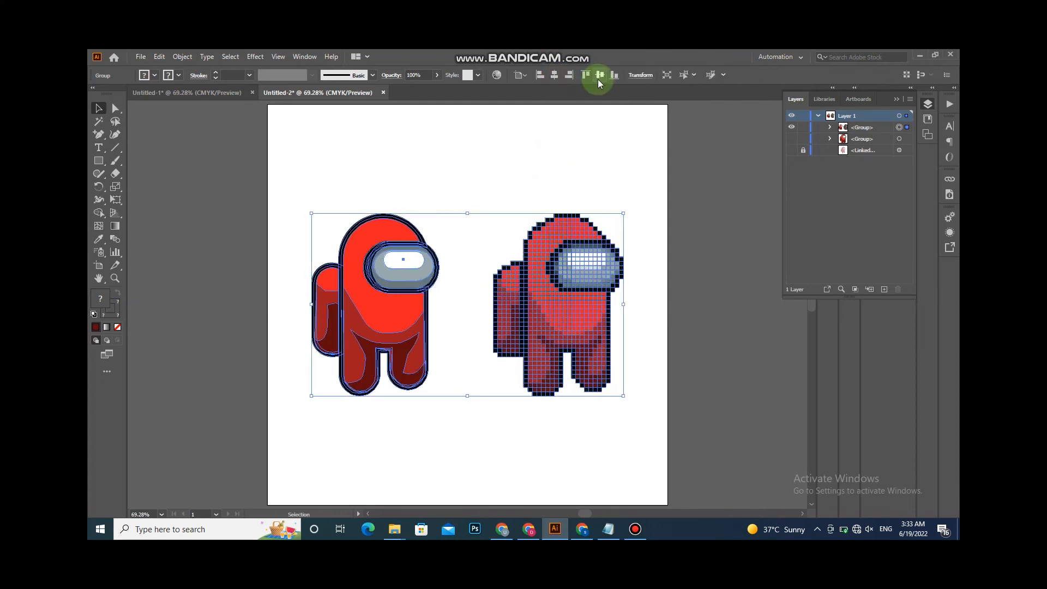